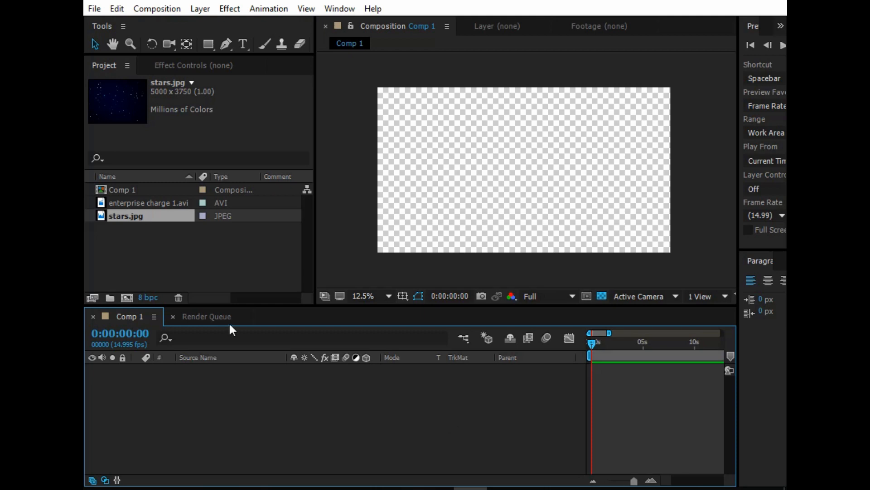
# - Add enterprise charge 1.avi to Comp 1 and scale the layer up until it fills the composition frame
pyautogui.moveTo(143, 202); pyautogui.dragTo(245, 418)
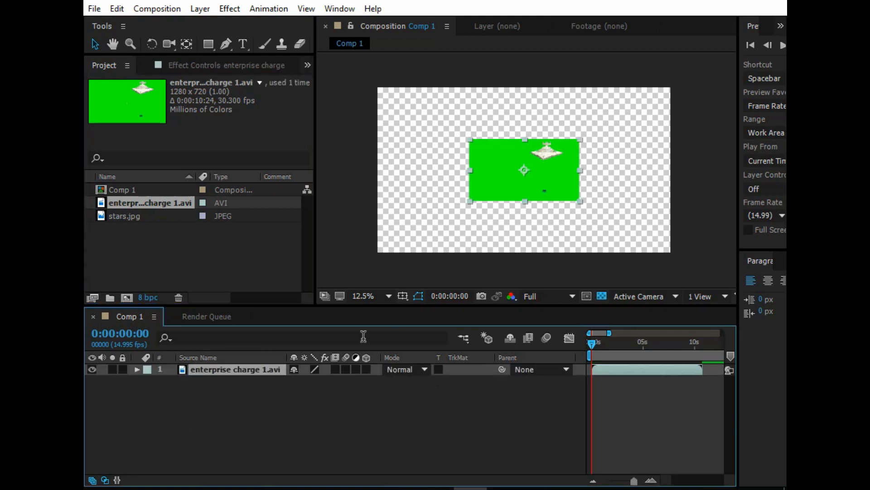
pyautogui.click(136, 369)
pyautogui.click(149, 381)
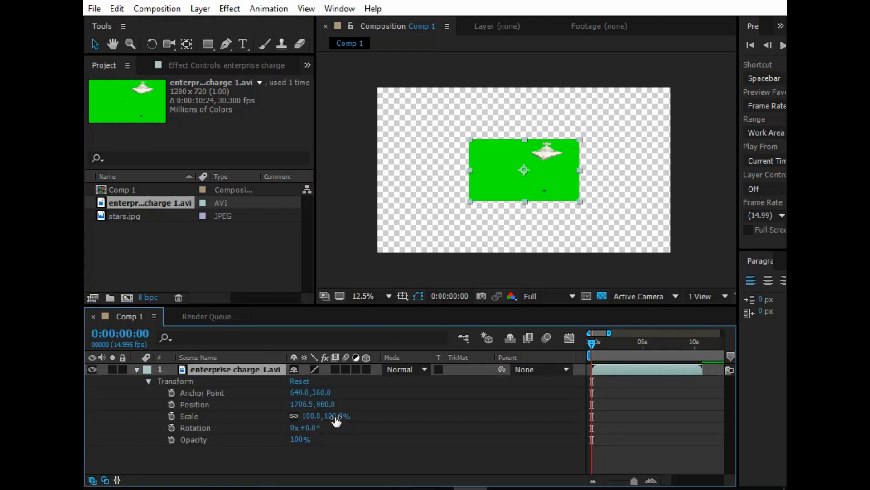
pyautogui.moveTo(336, 420); pyautogui.dragTo(442, 413)
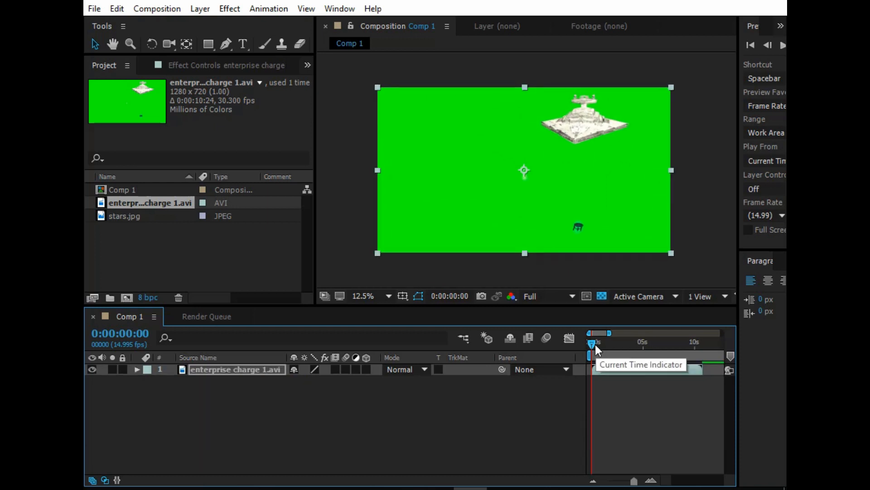
pyautogui.moveTo(591, 344); pyautogui.dragTo(565, 359)
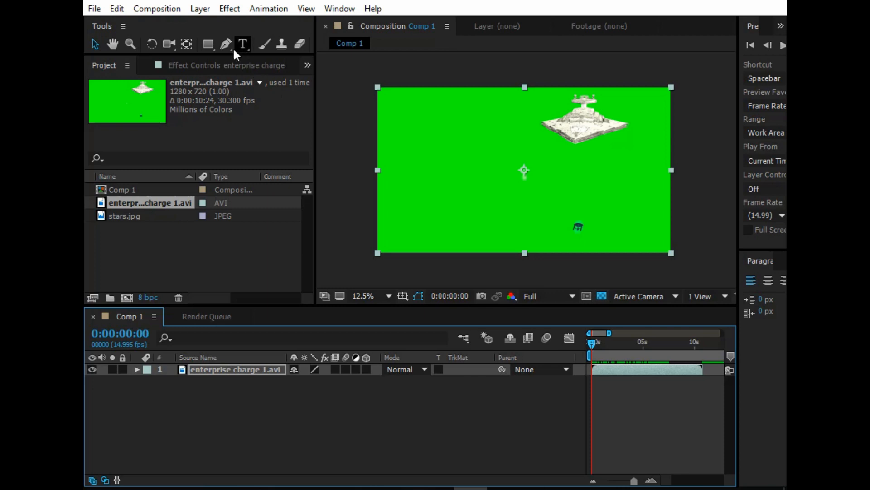
# - Draw a closed five-point Pen mask around the large white ship, excluding the small ship below it
pyautogui.click(226, 44)
pyautogui.click(679, 110)
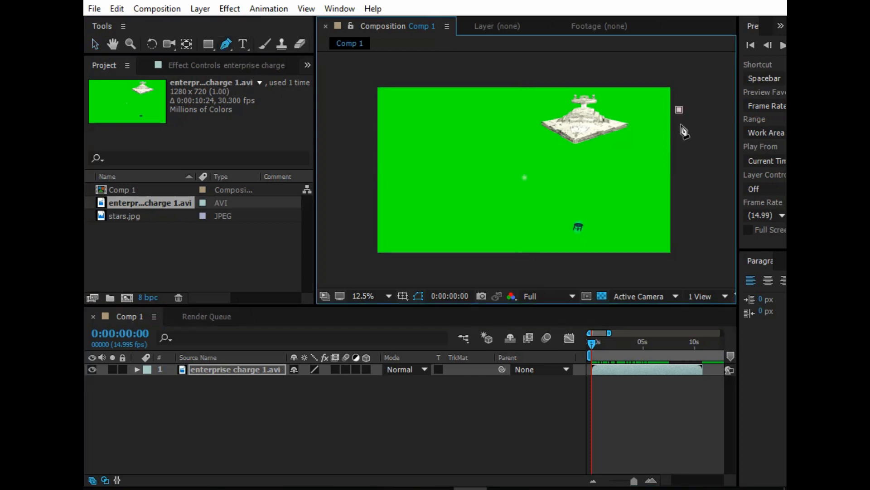
pyautogui.click(533, 181)
pyautogui.click(358, 191)
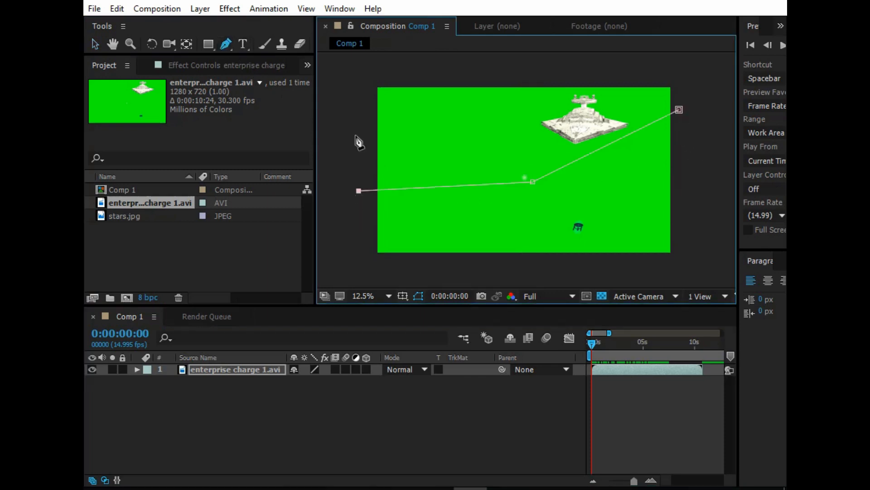
pyautogui.click(359, 79)
pyautogui.click(676, 67)
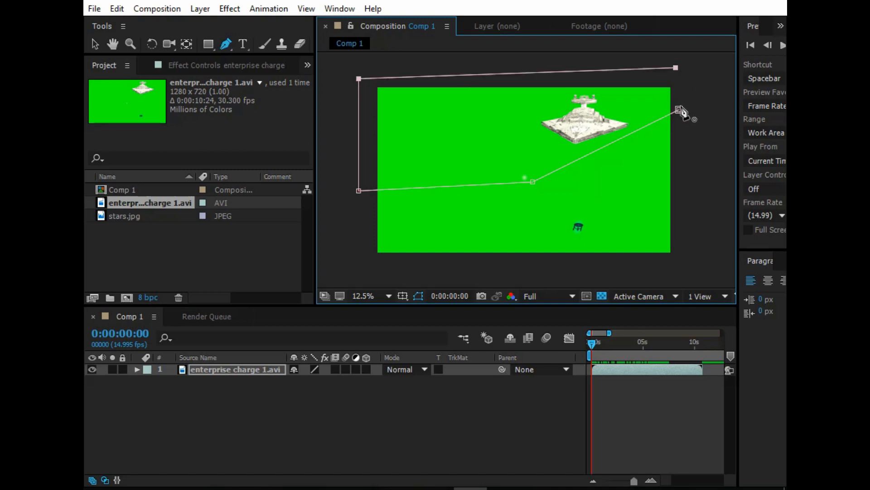
pyautogui.click(679, 110)
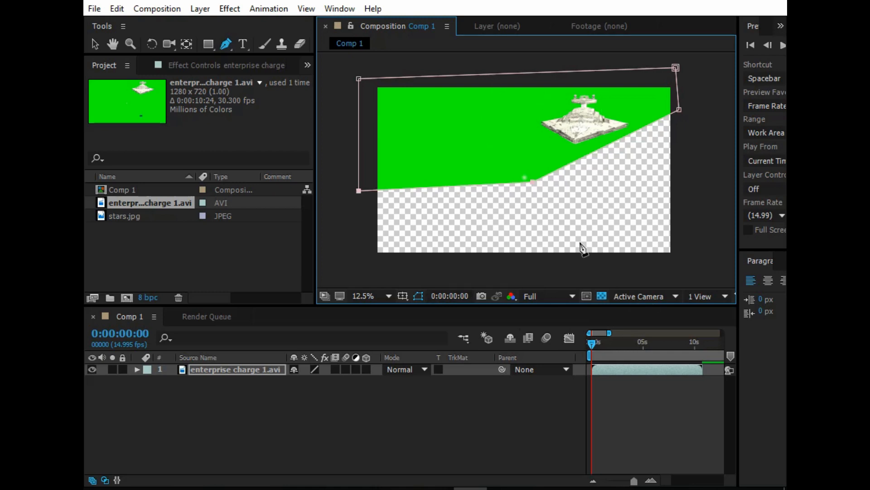
# - Start keyframing the Mask Path at 0:00:00:00 and shift the whole mask slightly down at 0:00:01:04
pyautogui.click(248, 373)
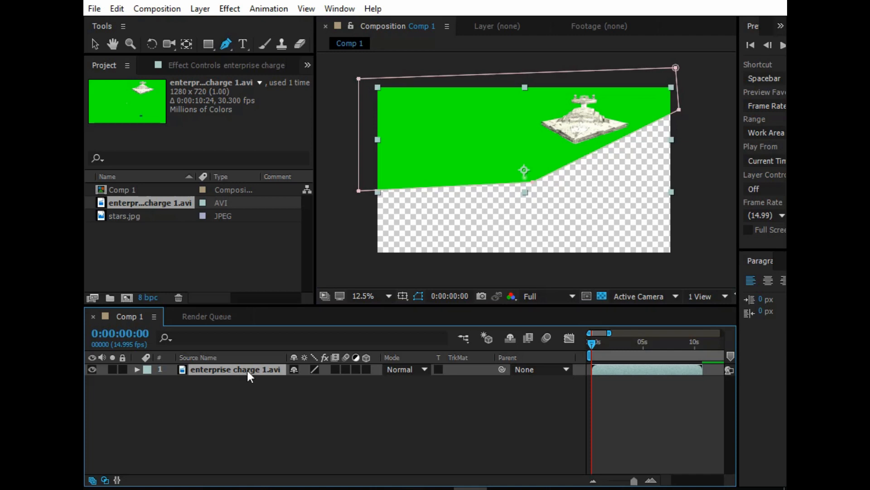
pyautogui.press('m')
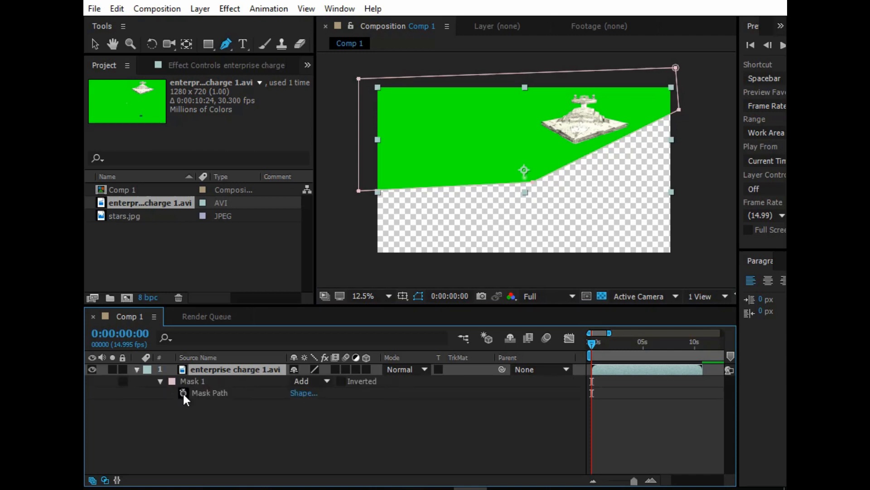
pyautogui.click(183, 392)
pyautogui.moveTo(594, 342); pyautogui.dragTo(608, 339)
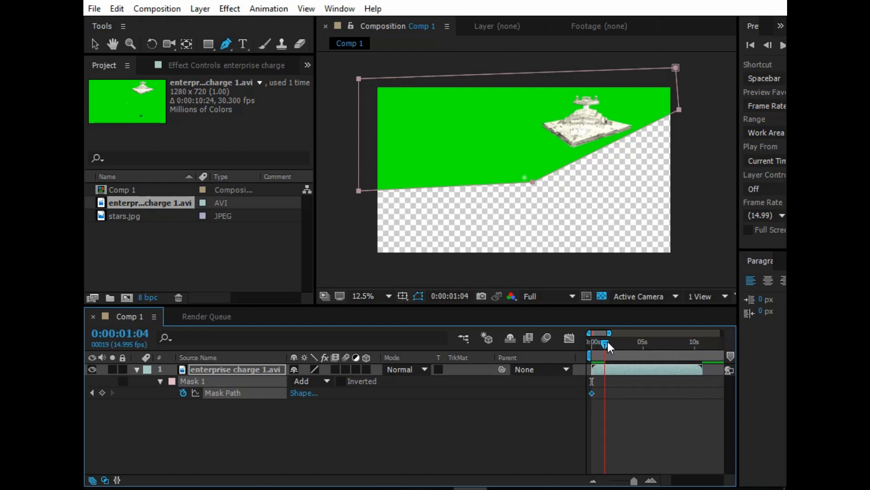
pyautogui.moveTo(679, 110); pyautogui.dragTo(679, 112)
# - Keyframe the mask's lower edge to follow the large ship at 0:00:02:01, 0:00:03:09 and 0:00:04:08
pyautogui.moveTo(607, 341); pyautogui.dragTo(615, 340)
pyautogui.click(94, 47)
pyautogui.click(651, 108)
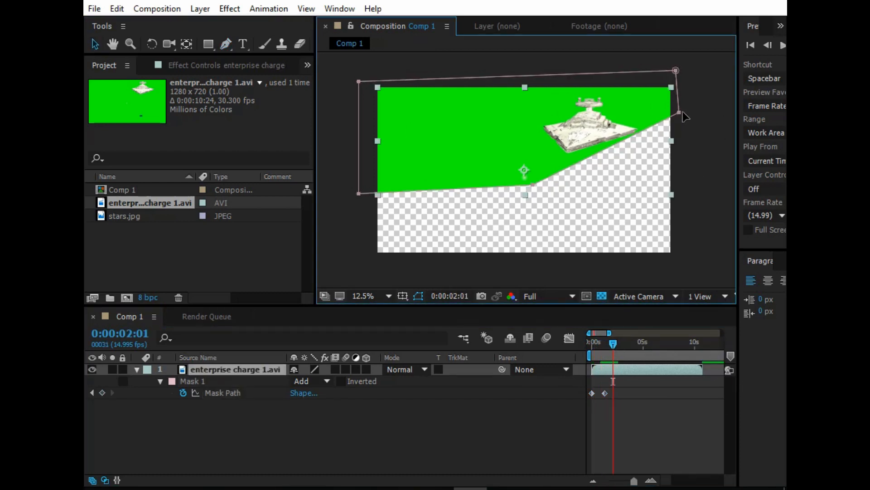
pyautogui.moveTo(679, 113); pyautogui.dragTo(679, 121)
pyautogui.moveTo(613, 342); pyautogui.dragTo(629, 346)
pyautogui.moveTo(680, 121); pyautogui.dragTo(679, 137)
pyautogui.moveTo(629, 343); pyautogui.dragTo(639, 342)
pyautogui.moveTo(679, 138); pyautogui.dragTo(679, 150)
pyautogui.moveTo(535, 185); pyautogui.dragTo(499, 198)
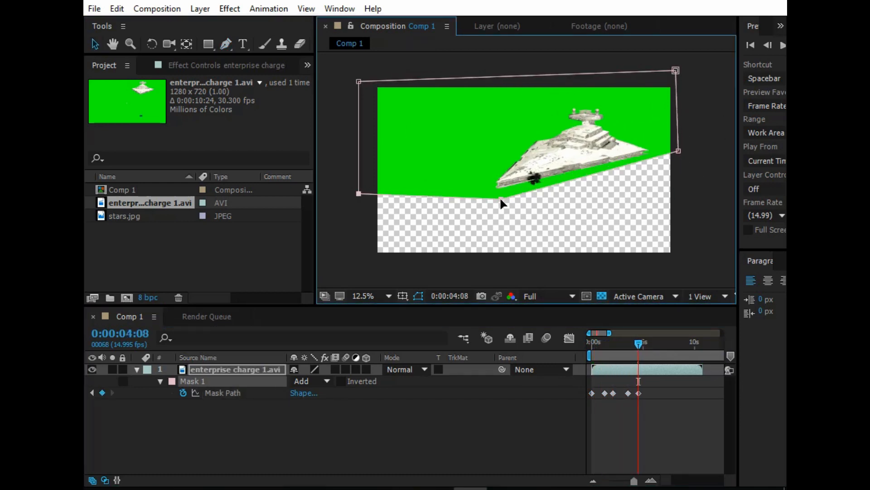
# - Keyframe the mask's lower edge to keep enclosing the large ship just past 5 s and at 0:00:06:10, ending back at the first frame
pyautogui.moveTo(639, 343); pyautogui.dragTo(650, 343)
pyautogui.moveTo(678, 150); pyautogui.dragTo(679, 168)
pyautogui.moveTo(499, 198); pyautogui.dragTo(433, 221)
pyautogui.moveTo(653, 344); pyautogui.dragTo(660, 345)
pyautogui.moveTo(433, 222); pyautogui.dragTo(364, 240)
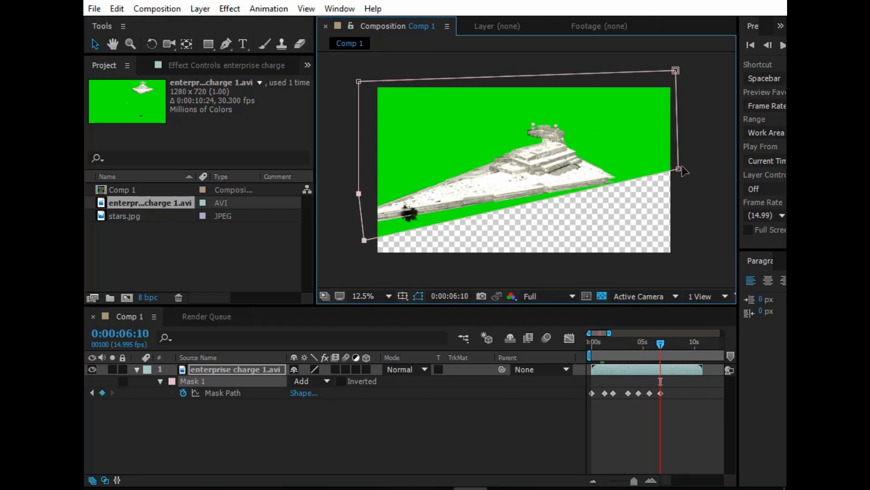
pyautogui.moveTo(678, 169); pyautogui.dragTo(675, 171)
pyautogui.moveTo(661, 342); pyautogui.dragTo(667, 343)
pyautogui.press('Home')
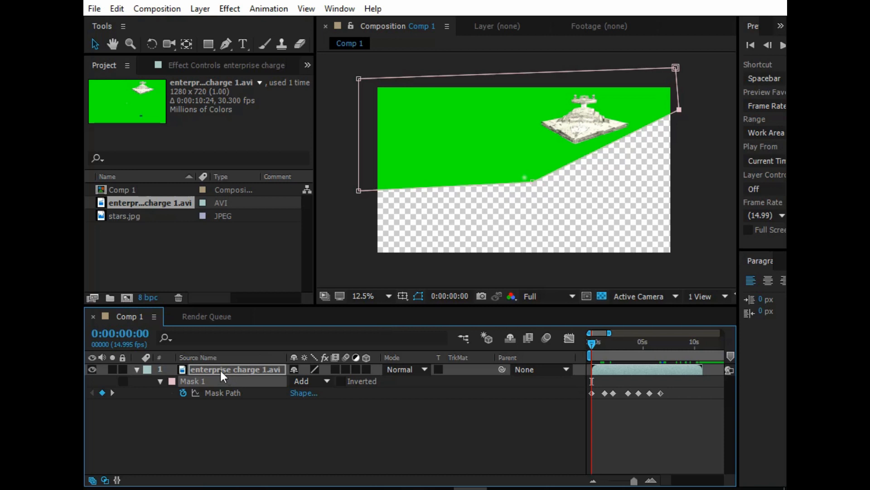
# - Duplicate the masked layer and move the lower copy's two upper mask points below the frame at 0:00:00:00
pyautogui.click(221, 371)
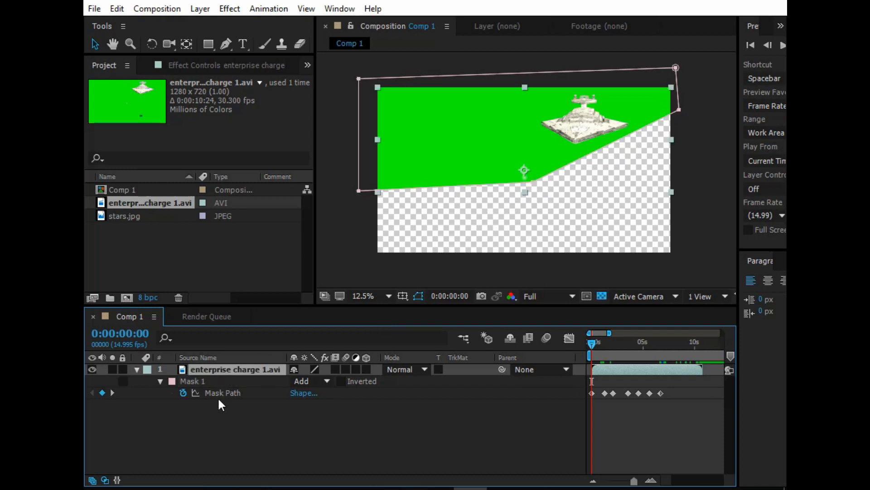
pyautogui.hotkey('ctrl', 'd')
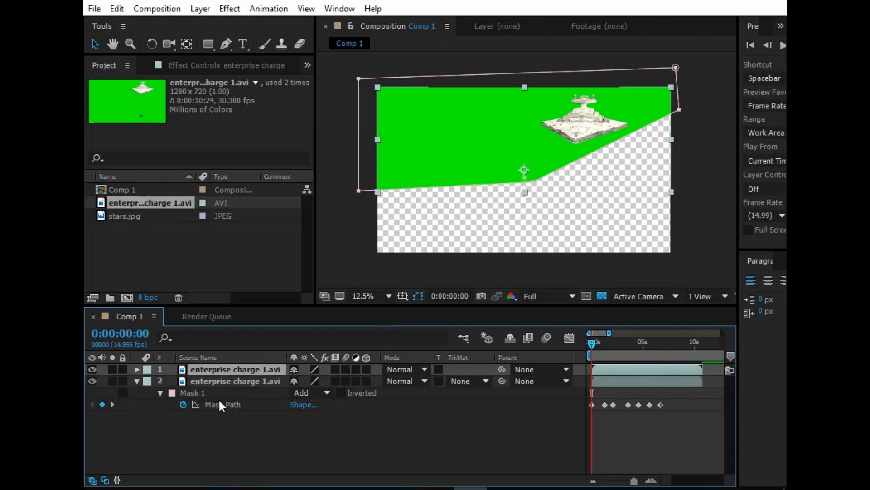
pyautogui.click(261, 381)
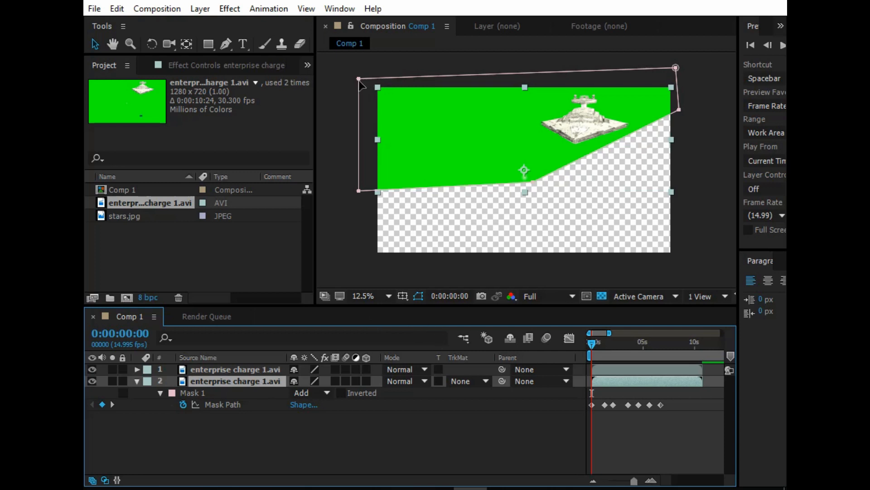
pyautogui.moveTo(358, 79); pyautogui.dragTo(338, 273)
pyautogui.moveTo(676, 68); pyautogui.dragTo(685, 273)
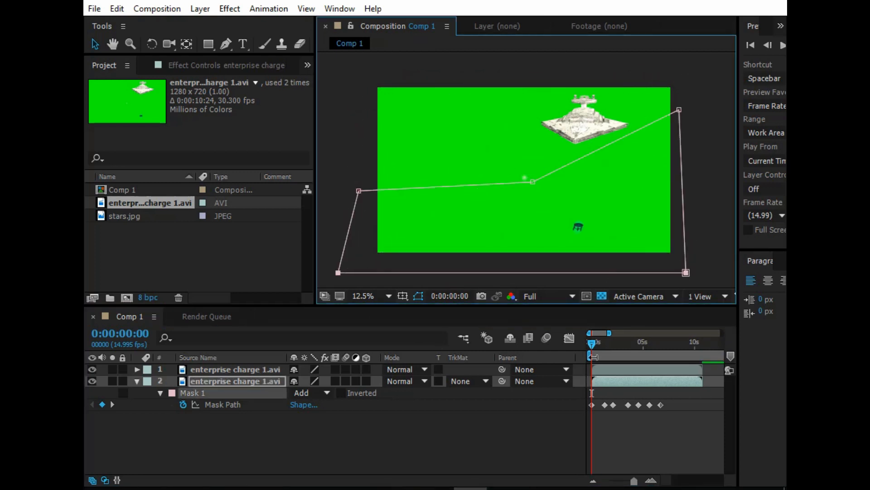
# - Move the lower copy's upper mask points below the frame at the 0:00:01:04, 0:00:03:09 and 0:00:04:08 keyframes
pyautogui.moveTo(592, 339); pyautogui.dragTo(606, 342)
pyautogui.moveTo(634, 480); pyautogui.dragTo(639, 483)
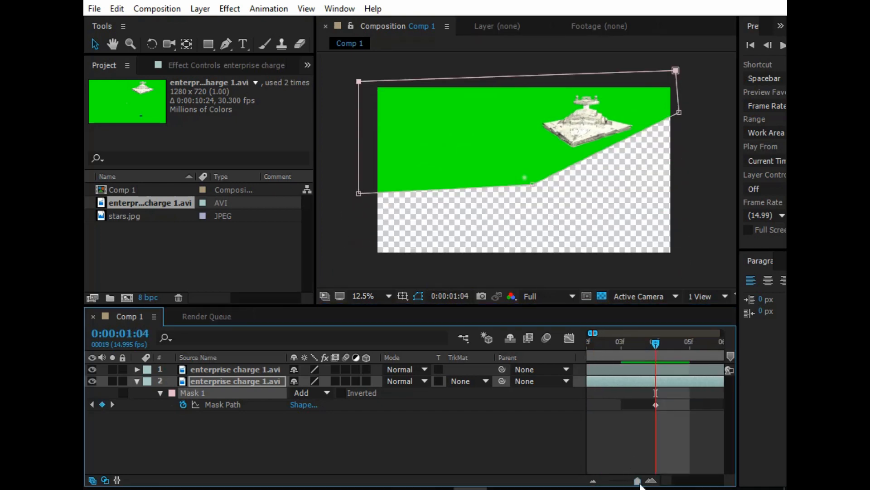
pyautogui.moveTo(676, 70); pyautogui.dragTo(687, 282)
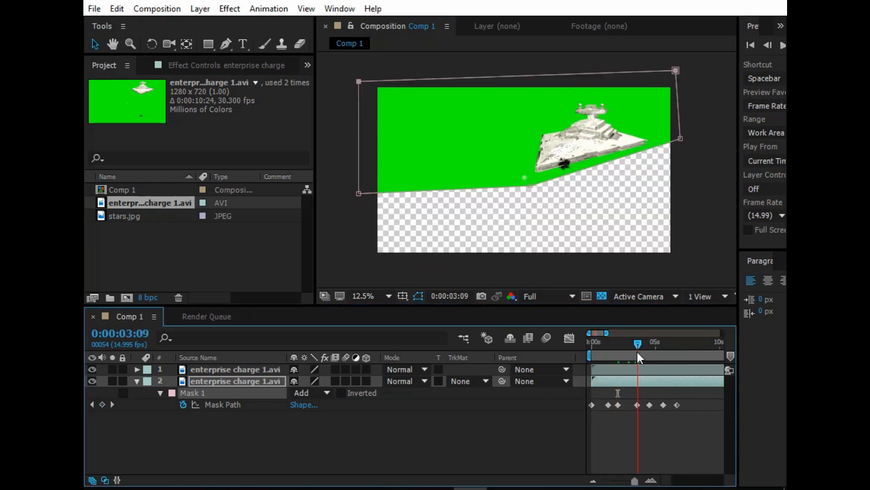
pyautogui.moveTo(638, 353); pyautogui.dragTo(638, 353)
pyautogui.moveTo(675, 70); pyautogui.dragTo(689, 283)
pyautogui.moveTo(359, 81); pyautogui.dragTo(360, 286)
pyautogui.moveTo(638, 344); pyautogui.dragTo(650, 352)
pyautogui.moveTo(676, 72); pyautogui.dragTo(681, 274)
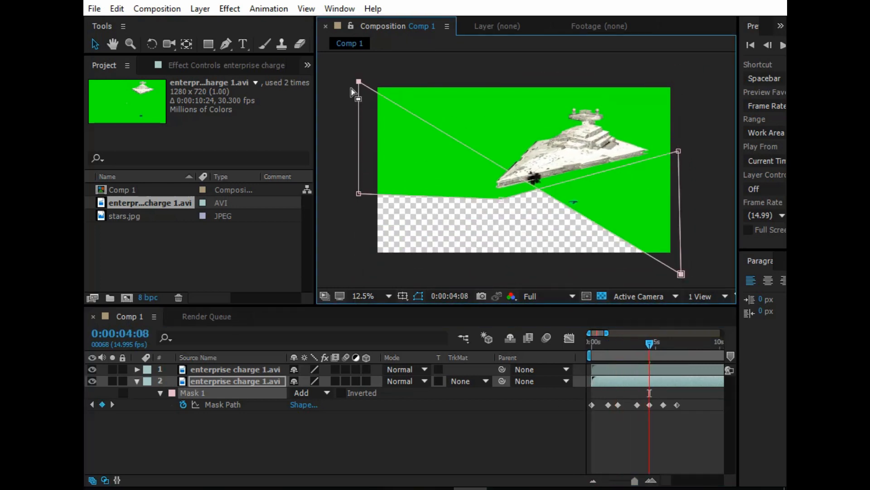
# - Move the lower copy's upper mask points below the frame at the last mask keyframe and return to the first frame with nothing selected
pyautogui.press('space')
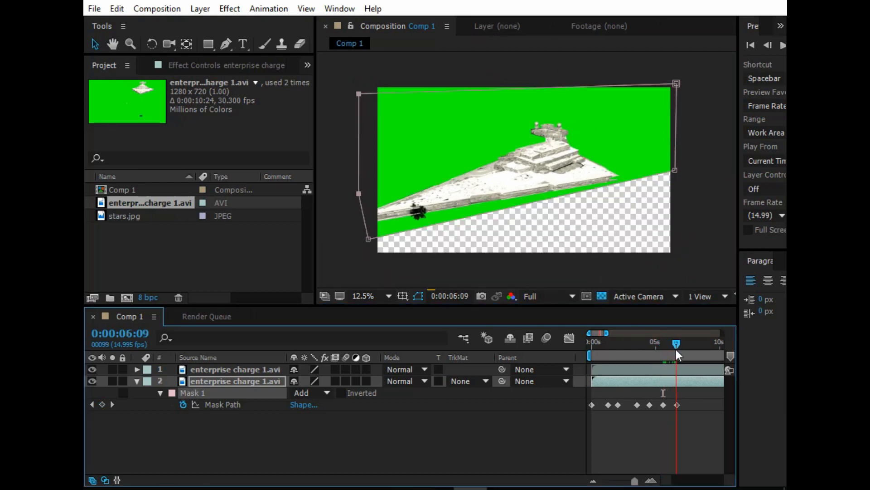
pyautogui.moveTo(677, 353); pyautogui.dragTo(677, 352)
pyautogui.moveTo(675, 71); pyautogui.dragTo(681, 266)
pyautogui.moveTo(359, 81); pyautogui.dragTo(349, 273)
pyautogui.moveTo(677, 344); pyautogui.dragTo(575, 339)
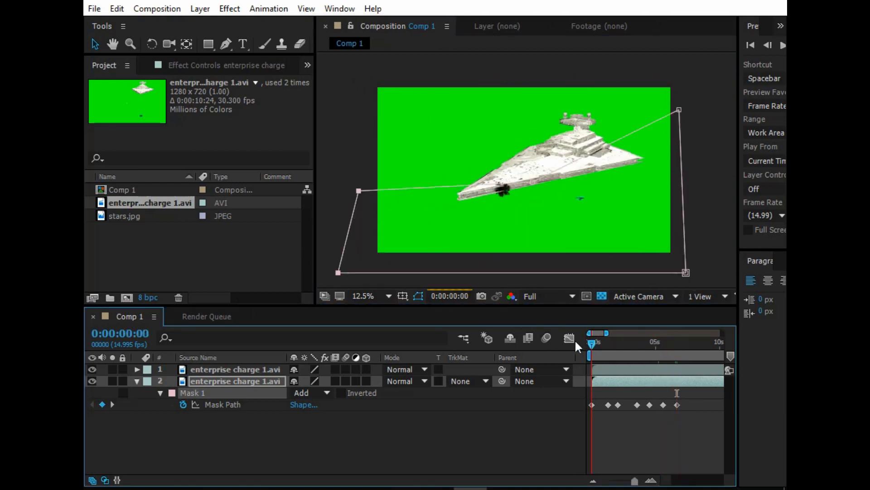
pyautogui.click(662, 212)
pyautogui.click(714, 162)
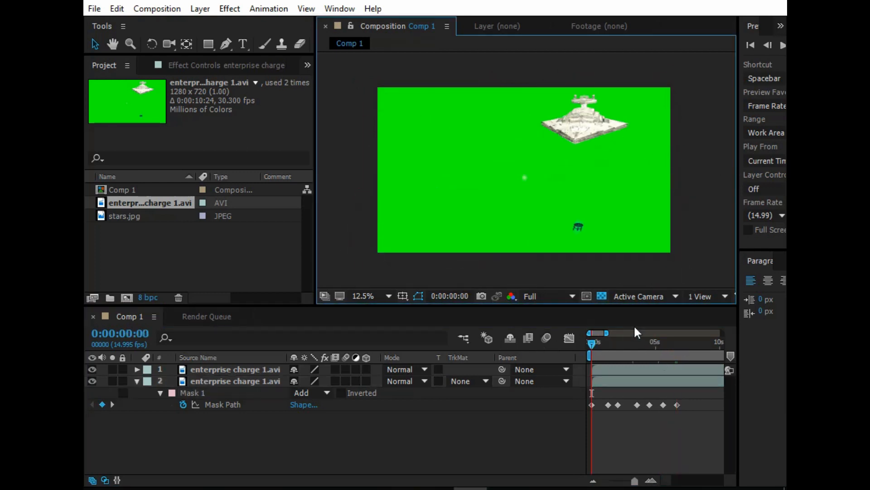
pyautogui.moveTo(590, 347); pyautogui.dragTo(434, 347)
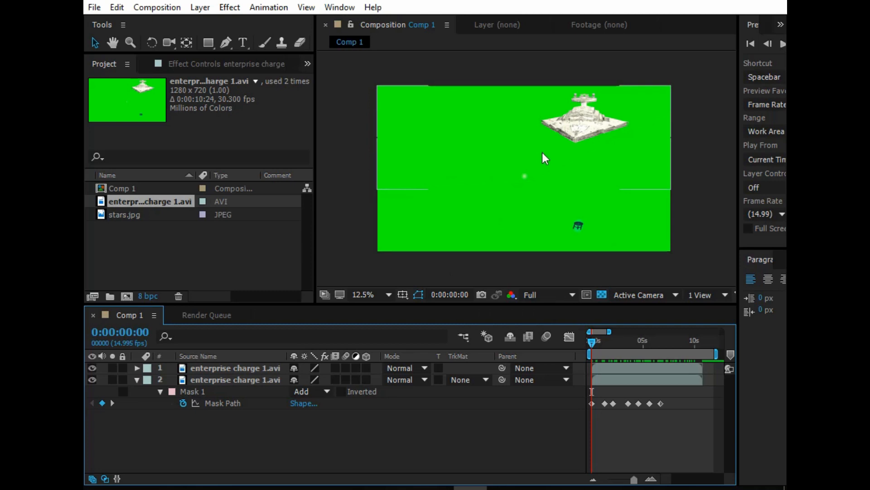
# - Apply Keylight (1.2) to the upper enterprise charge layer and sample the green background as Screen Colour
pyautogui.click(221, 367)
pyautogui.click(227, 8)
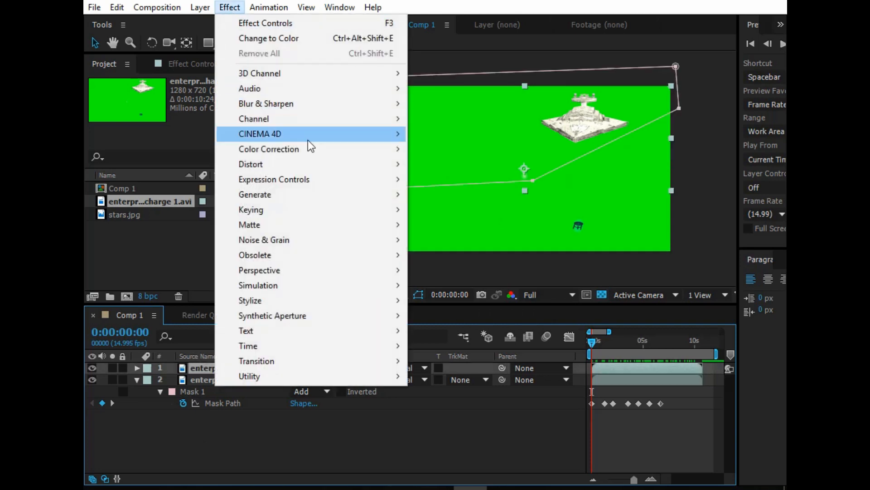
pyautogui.moveTo(291, 210)
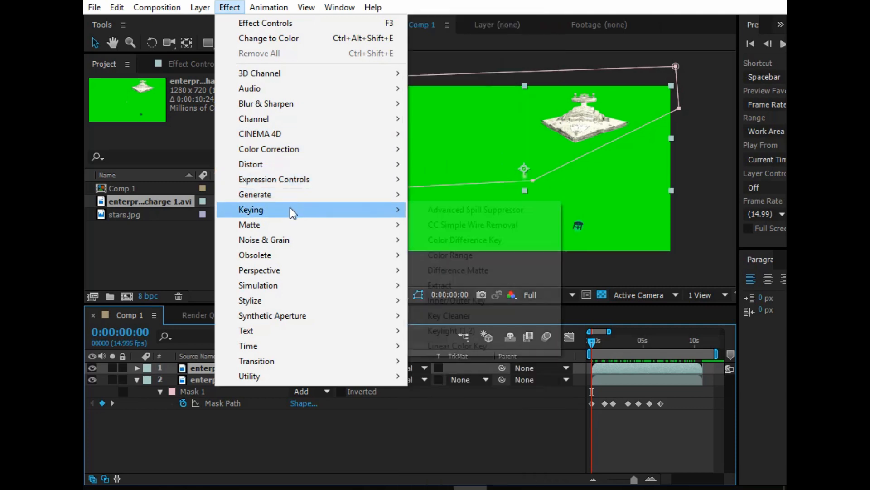
pyautogui.click(472, 330)
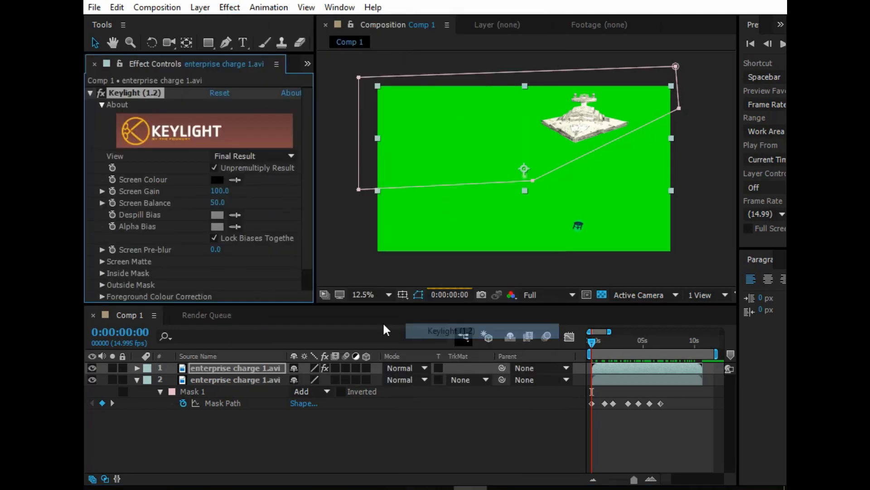
pyautogui.click(235, 179)
pyautogui.click(455, 146)
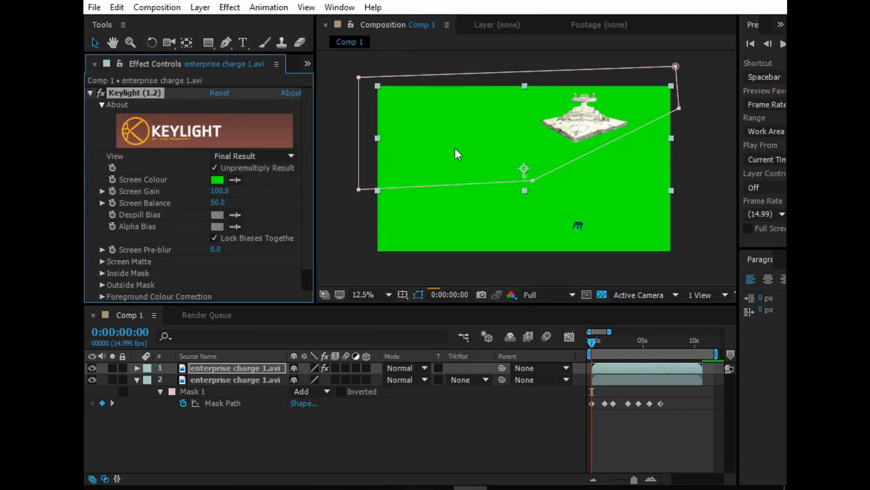
# - Apply Keylight (1.2) to the lower enterprise charge layer and sample its green background as Screen Colour
pyautogui.click(221, 381)
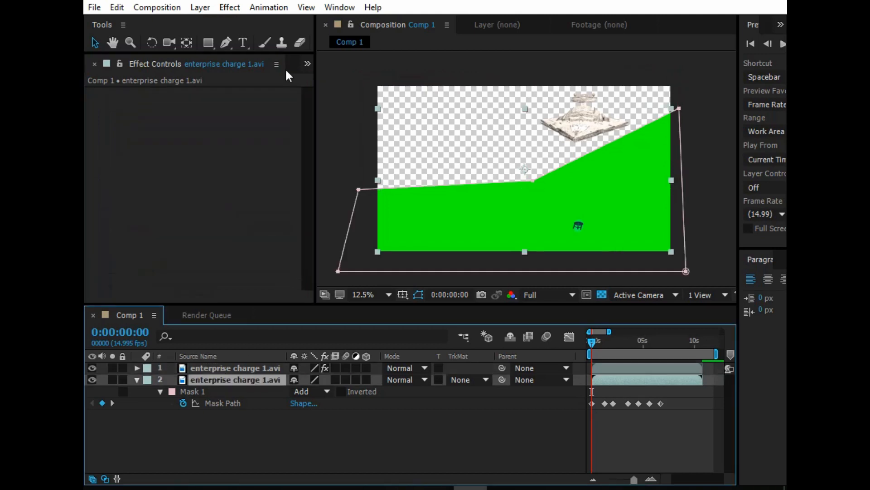
pyautogui.click(230, 8)
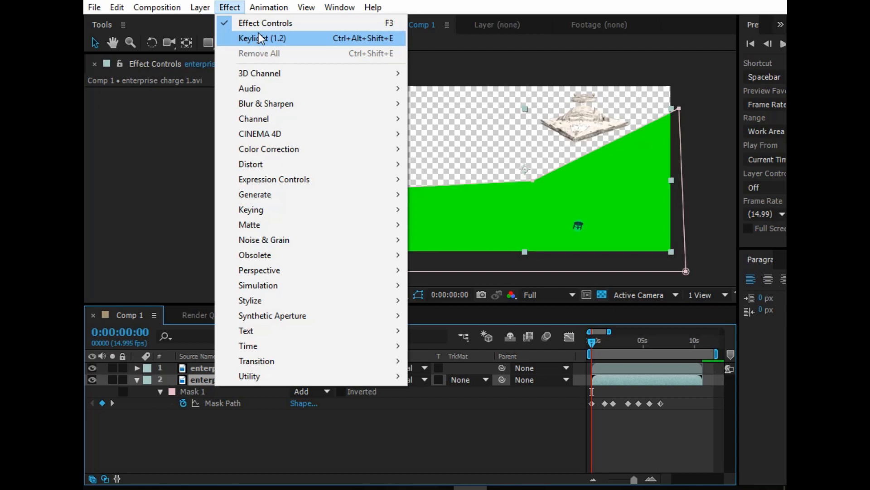
pyautogui.click(267, 39)
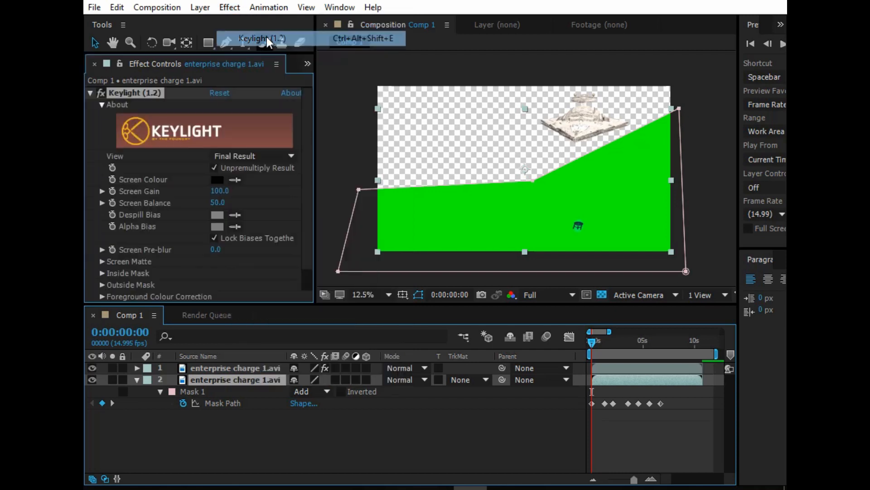
pyautogui.click(236, 179)
pyautogui.click(464, 222)
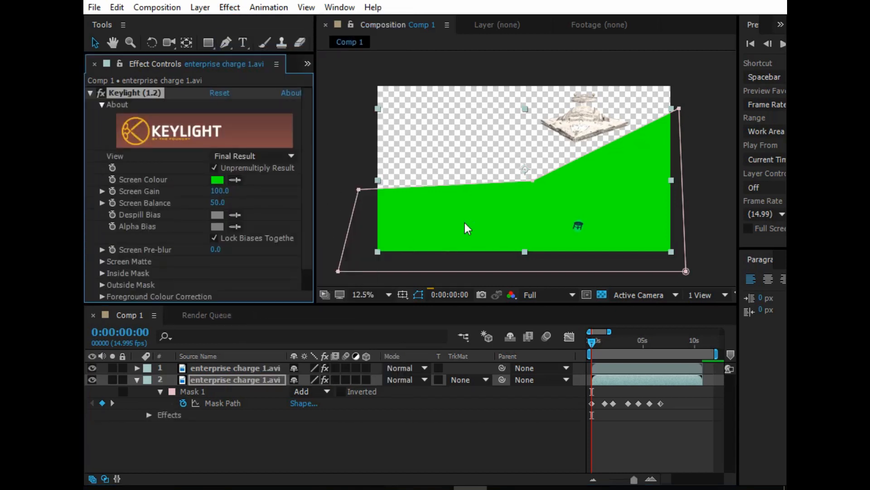
# - Close the effect settings and add stars.jpg as the bottom layer beneath both ship layers
pyautogui.click(94, 64)
pyautogui.moveTo(128, 220); pyautogui.dragTo(361, 399)
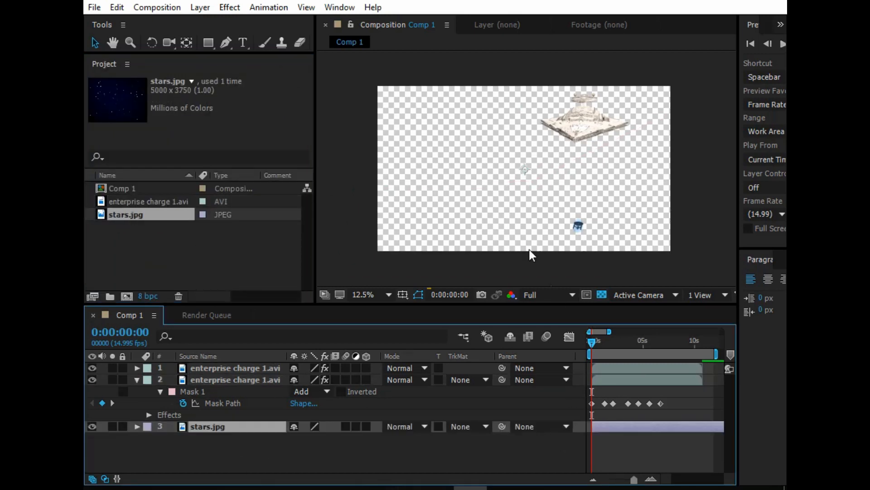
# - Apply Brightness & Contrast to the lower enterprise charge layer and raise its brightness to lighten the small ship
pyautogui.press(',')
pyautogui.press('.')
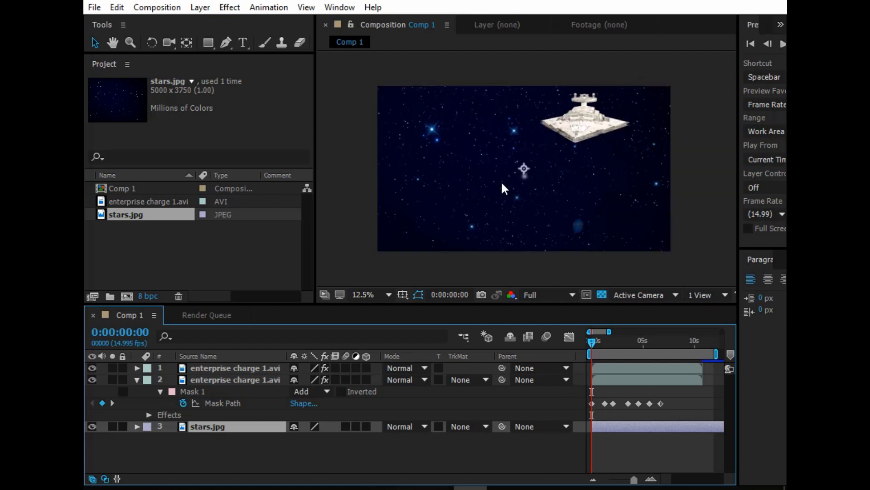
pyautogui.click(216, 385)
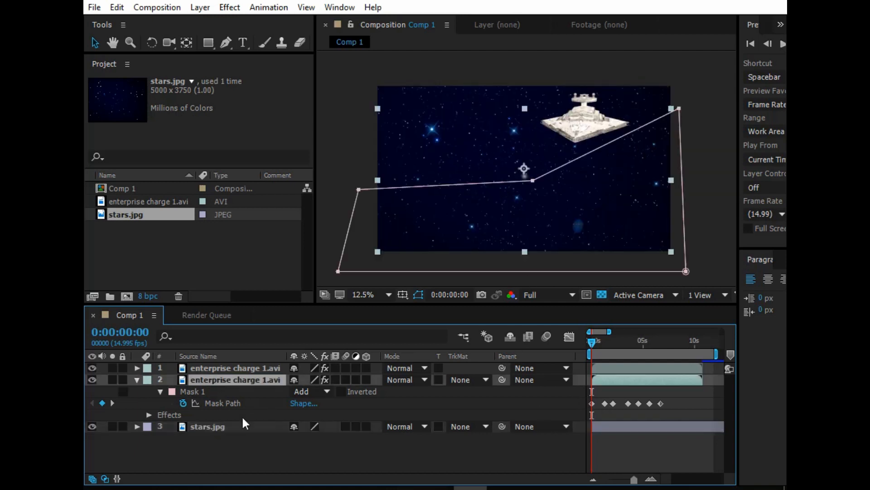
pyautogui.click(230, 7)
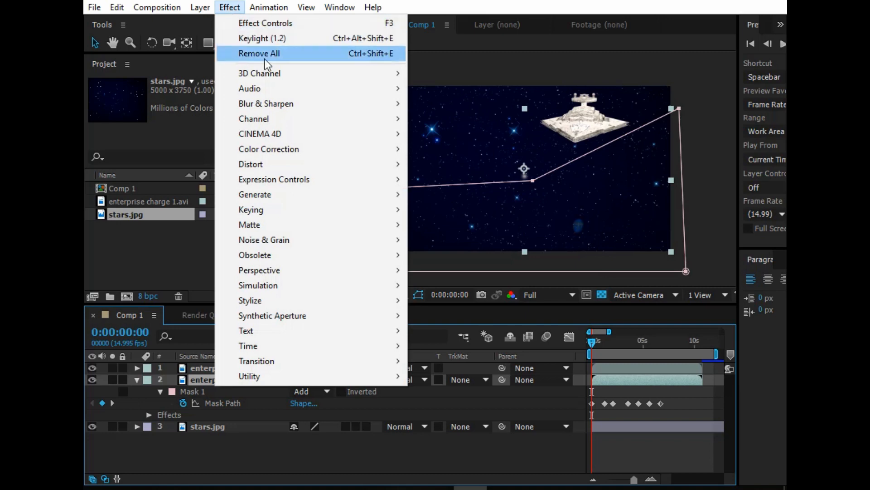
pyautogui.moveTo(342, 148)
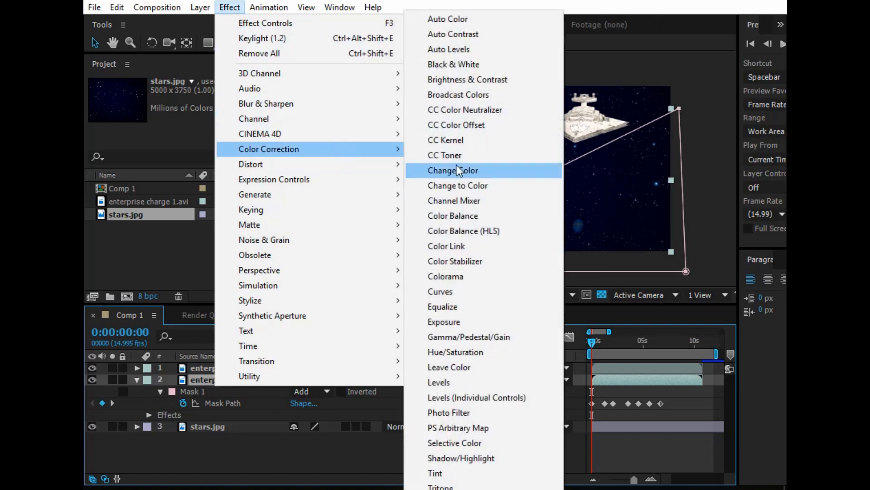
pyautogui.click(511, 81)
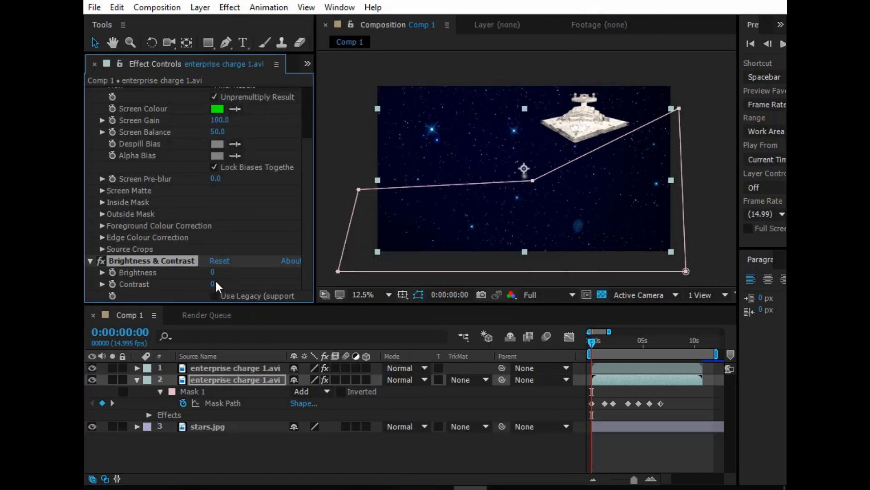
pyautogui.moveTo(213, 274); pyautogui.dragTo(297, 280)
pyautogui.moveTo(218, 272); pyautogui.dragTo(244, 272)
pyautogui.click(343, 160)
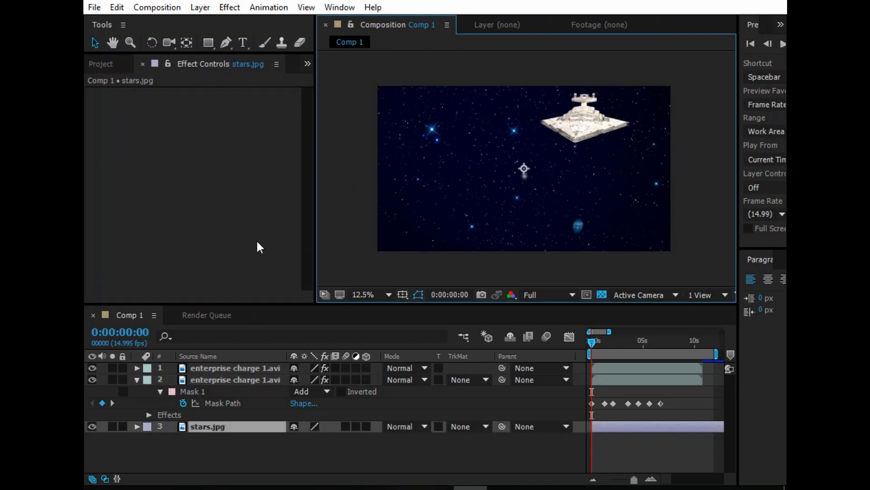
# - Apply Brightness & Contrast to the upper enterprise charge layer, lower its brightness to darken the large ship, and close the effect settings
pyautogui.click(222, 369)
pyautogui.click(230, 7)
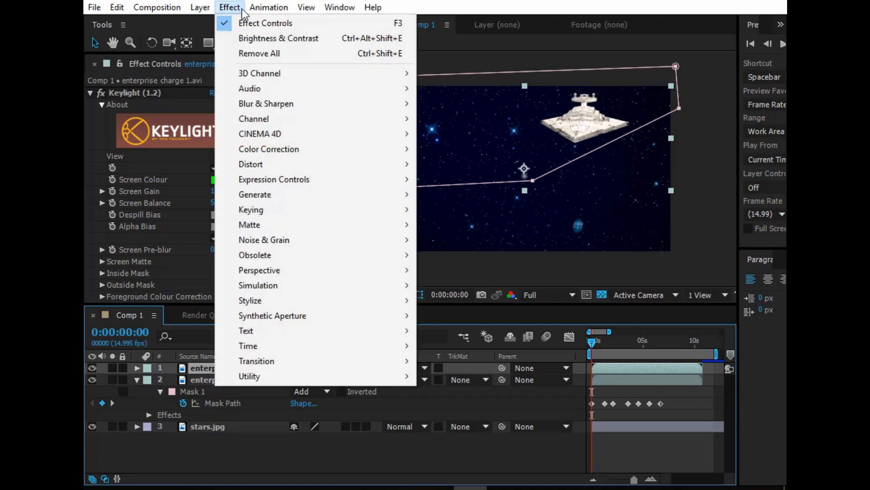
pyautogui.click(254, 39)
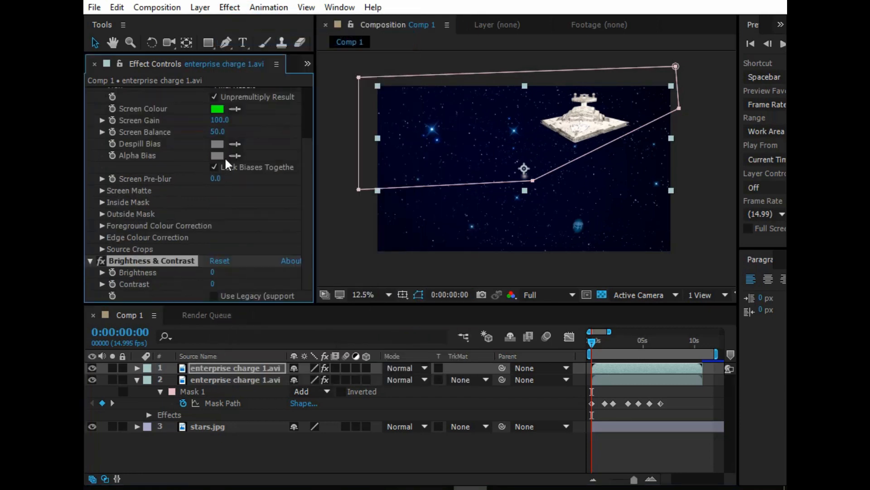
pyautogui.moveTo(212, 275); pyautogui.dragTo(175, 284)
pyautogui.click(344, 221)
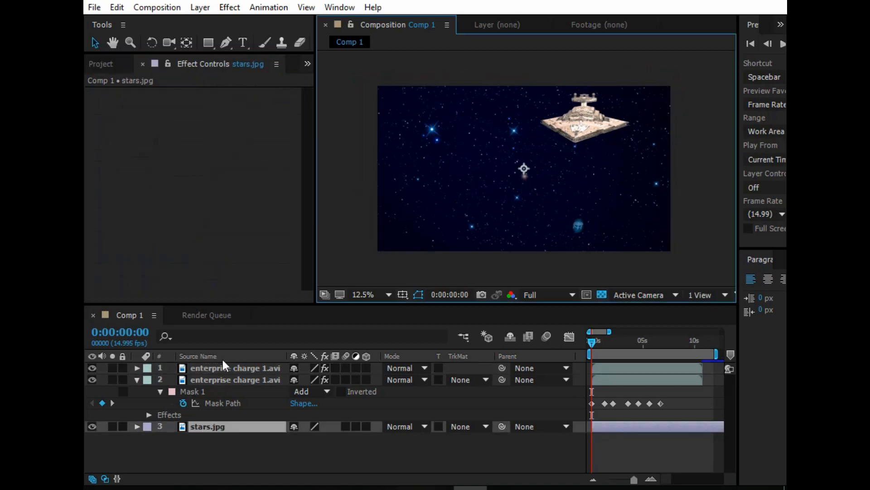
pyautogui.click(141, 64)
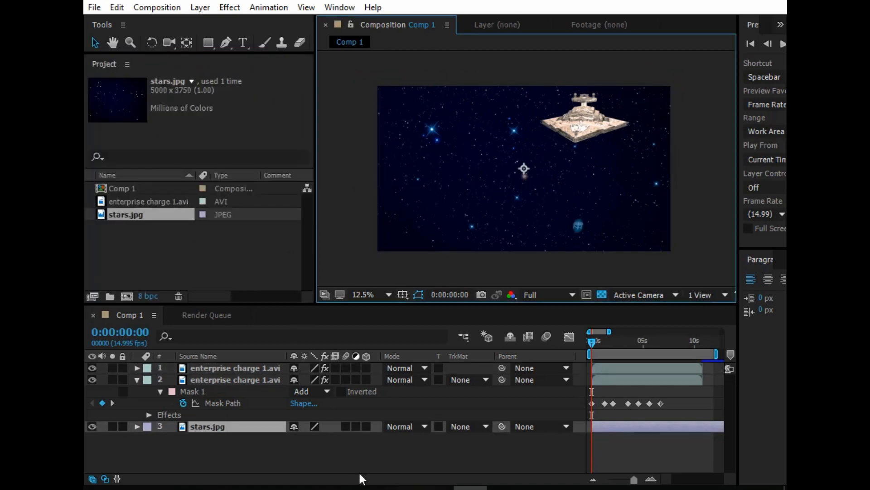
# - Import the Lightsaber gs image from the laser project folder and add it to the composition as the top layer
pyautogui.moveTo(336, 487)
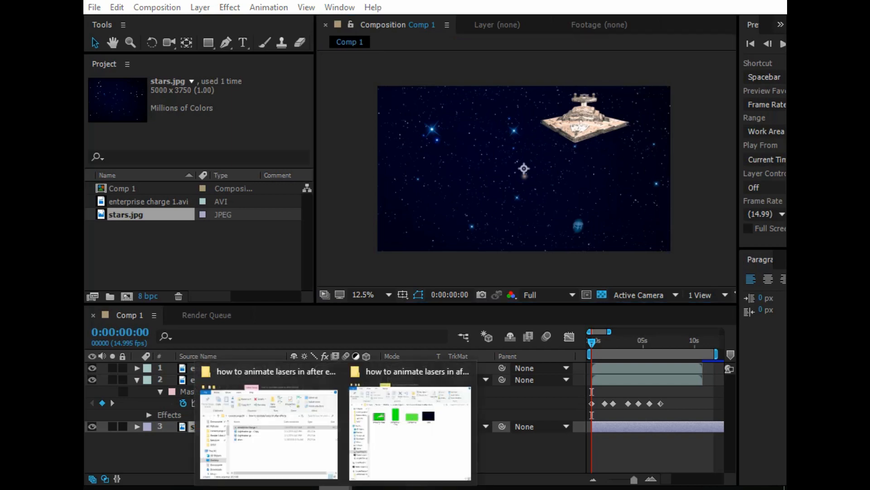
pyautogui.click(382, 464)
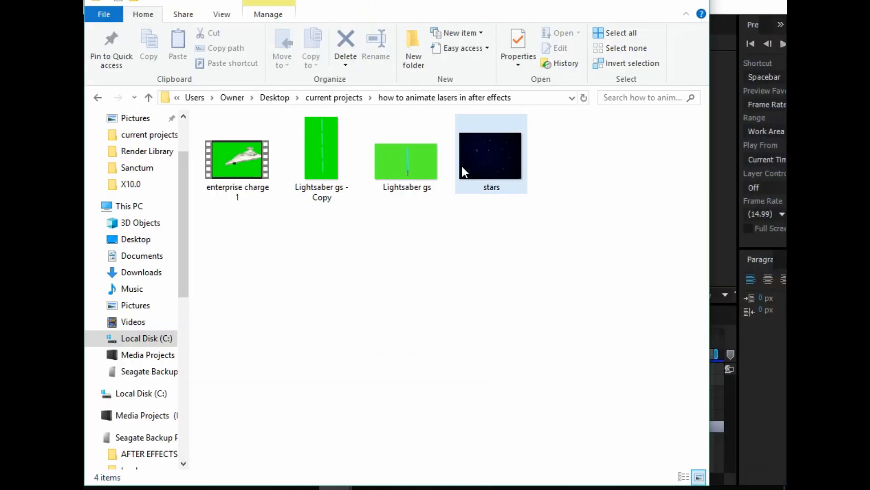
pyautogui.click(399, 169)
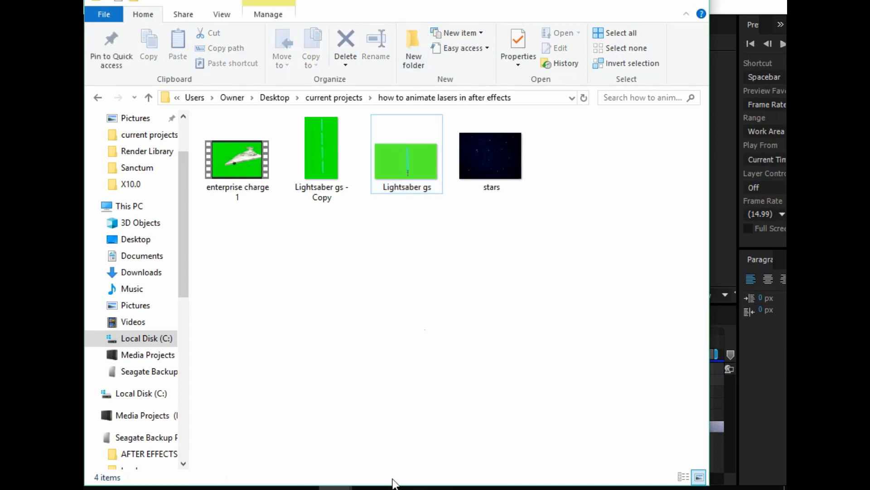
pyautogui.moveTo(501, 2); pyautogui.dragTo(696, 133)
pyautogui.moveTo(621, 324); pyautogui.dragTo(196, 268)
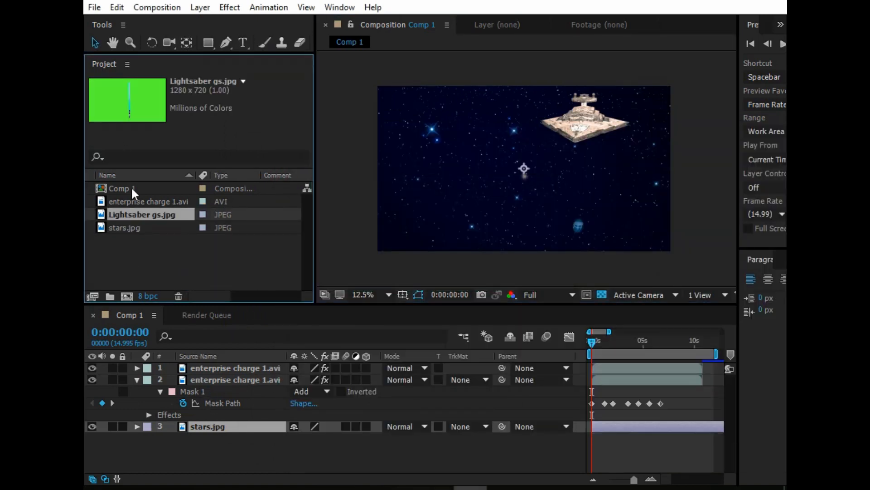
pyautogui.moveTo(130, 213); pyautogui.dragTo(295, 367)
# - Stretch the lightsaber layer vertically and draw a four-point Pen mask around its blade, leaving out the hilt
pyautogui.moveTo(472, 201); pyautogui.dragTo(458, 243)
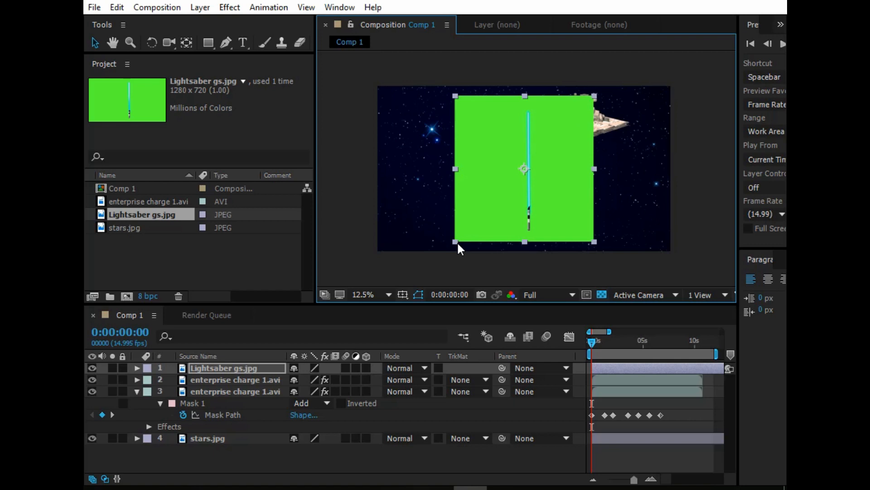
pyautogui.click(226, 42)
pyautogui.press('.')
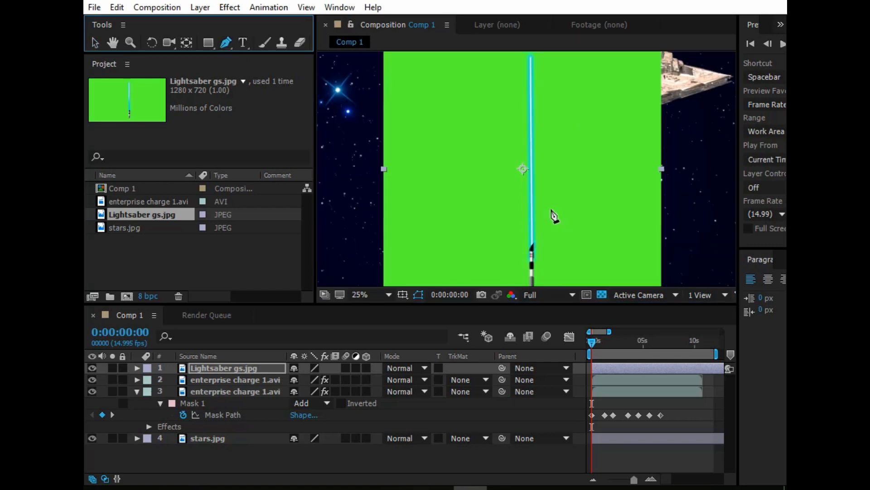
pyautogui.click(538, 239)
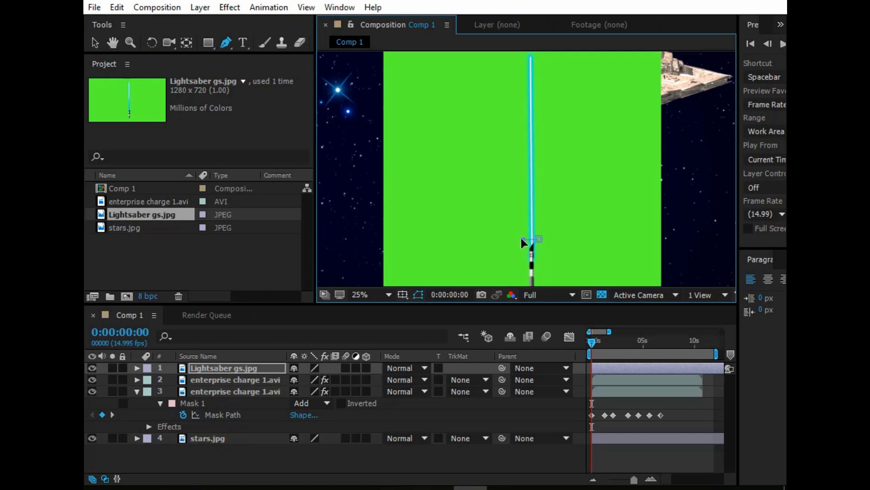
pyautogui.press(',')
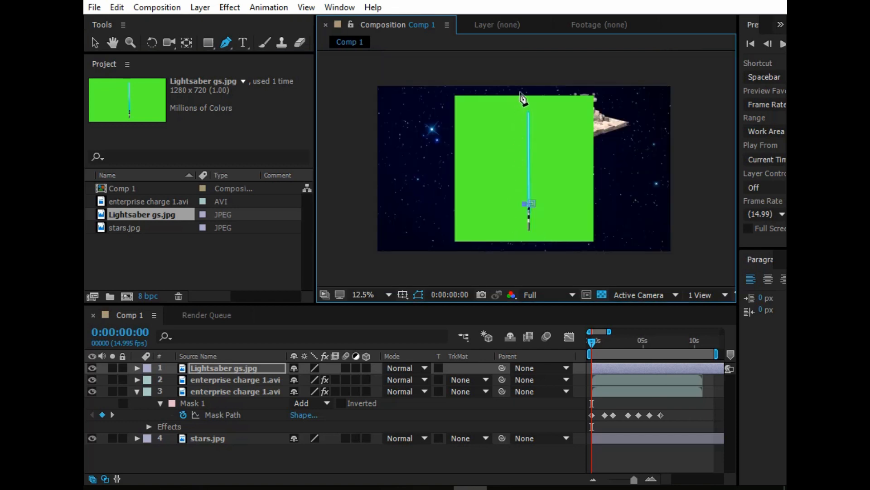
pyautogui.click(520, 92)
pyautogui.click(531, 203)
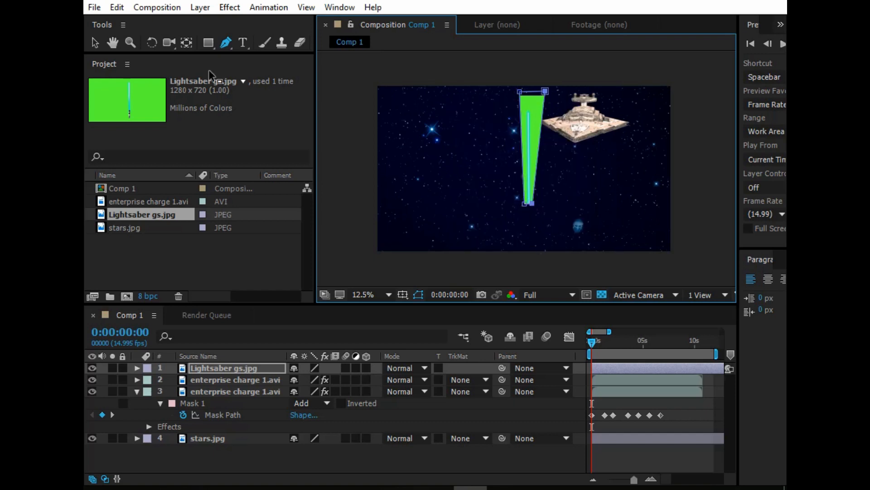
# - Apply a keying effect to the lightsaber layer to remove the green background around the blade
pyautogui.click(228, 9)
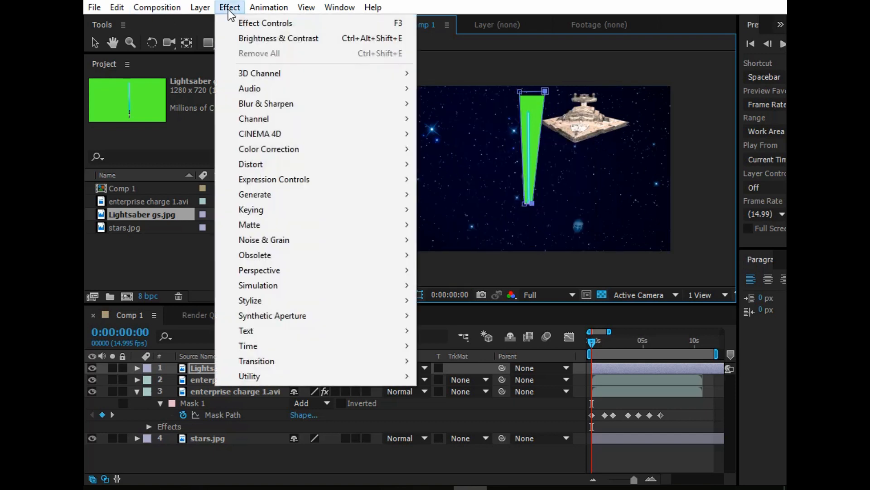
pyautogui.moveTo(317, 224)
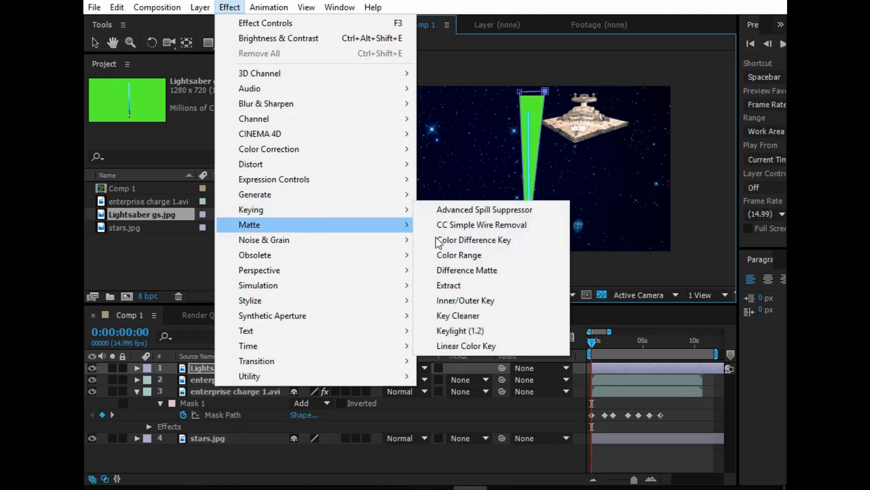
pyautogui.click(436, 239)
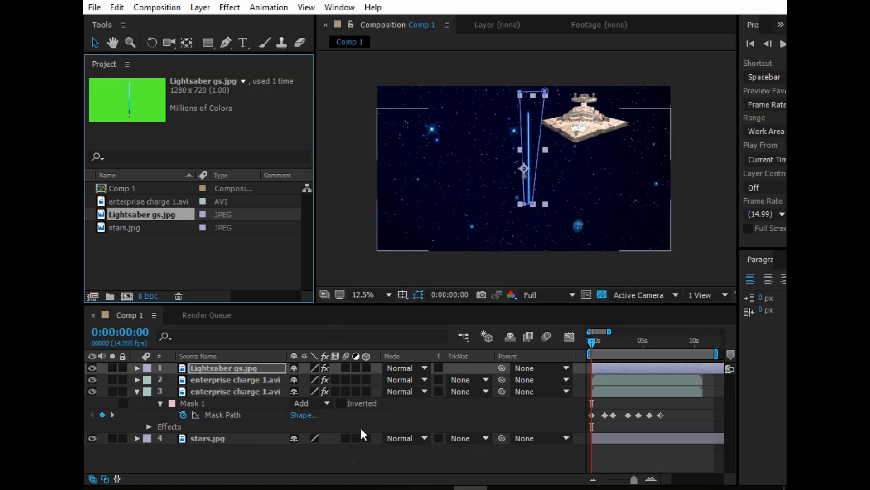
# - Move the lightsaber layer's anchor point to the bottom end of the blade with the Pan Behind tool
pyautogui.click(215, 372)
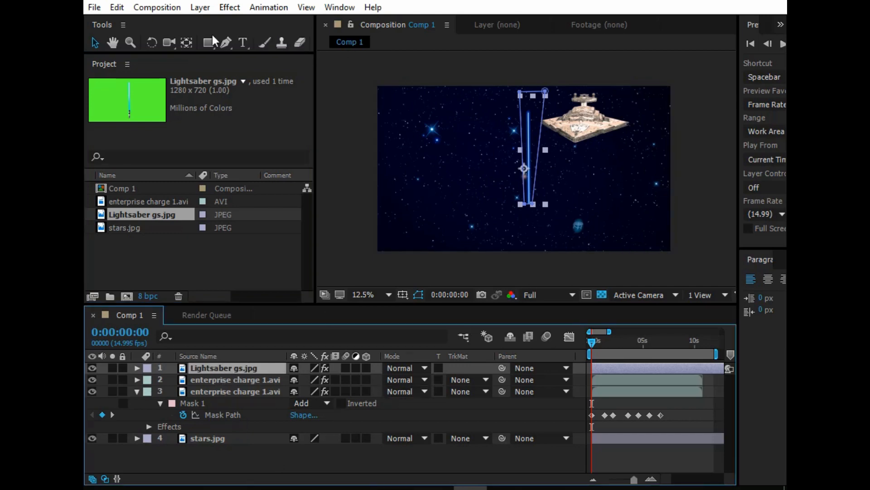
pyautogui.click(184, 42)
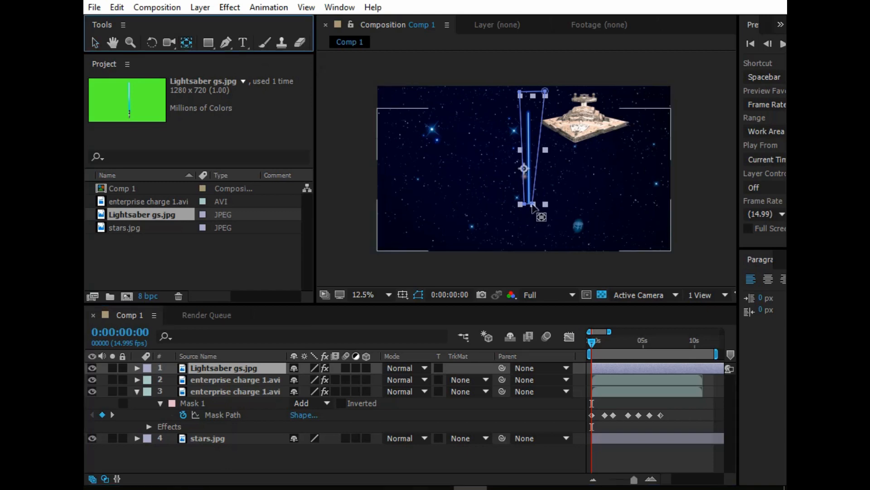
pyautogui.scroll(4, 526, 175)
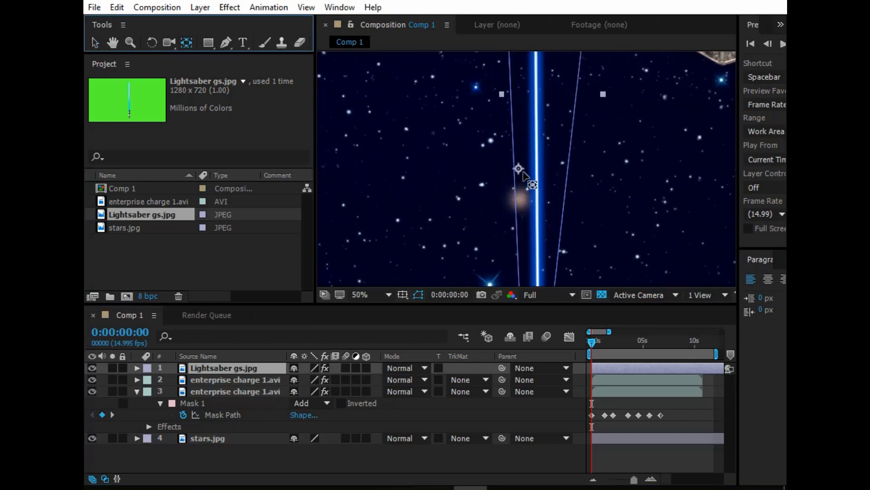
pyautogui.moveTo(519, 170); pyautogui.dragTo(533, 241)
pyautogui.scroll(-2, 539, 225)
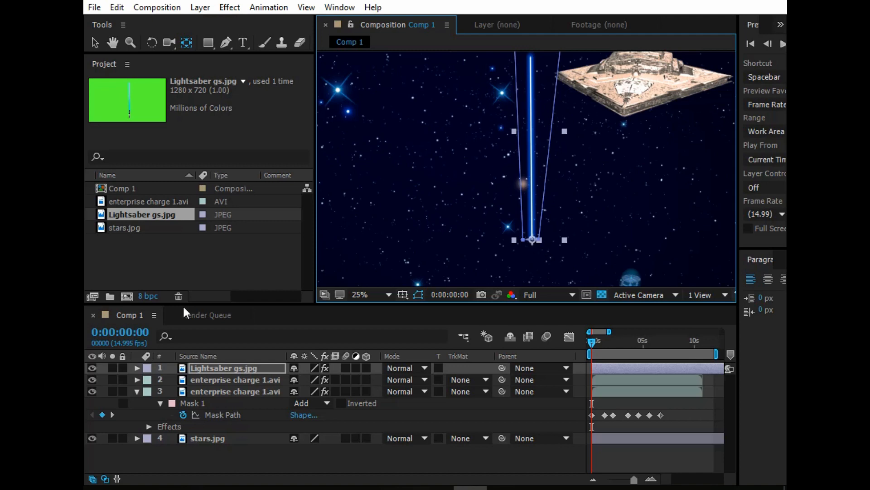
# - Test the lightsaber layer's rotation around its anchor point at -22° and reset it to 0°
pyautogui.click(227, 369)
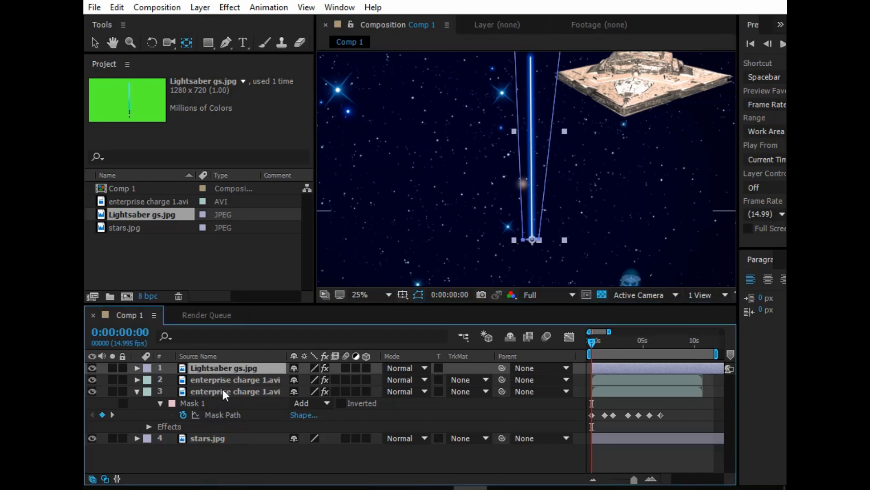
pyautogui.press('r')
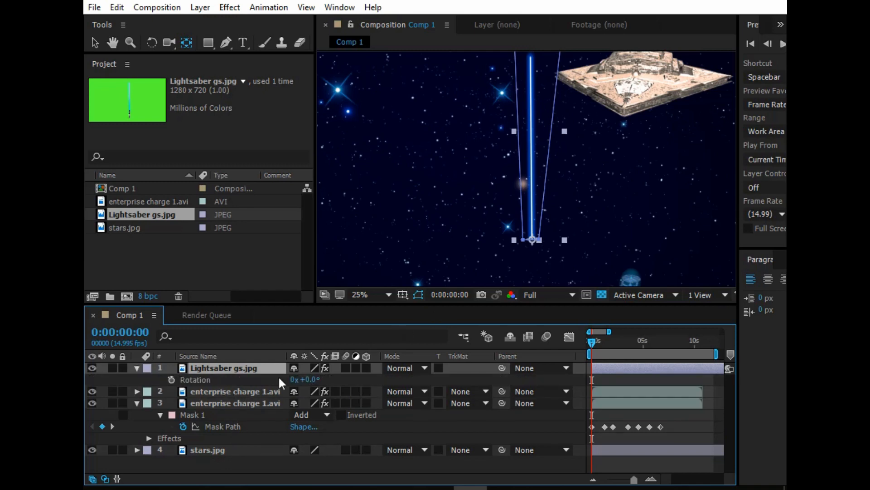
pyautogui.moveTo(309, 379); pyautogui.dragTo(363, 350)
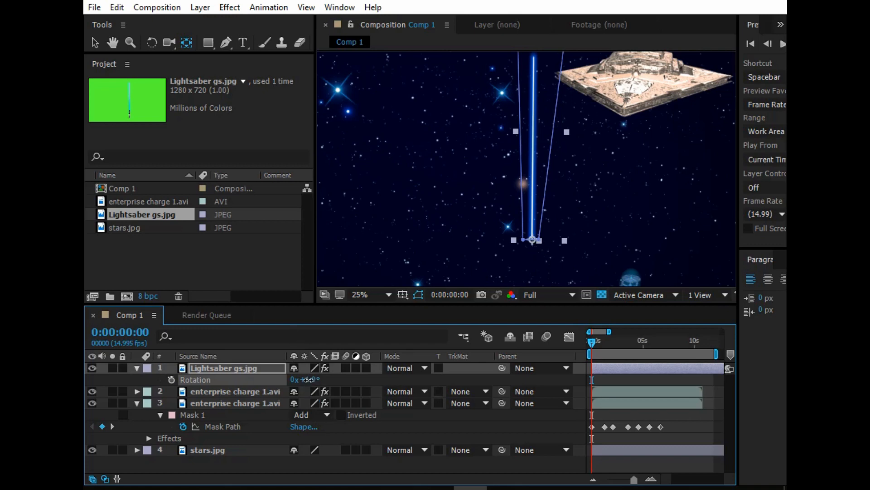
pyautogui.moveTo(310, 379); pyautogui.dragTo(292, 380)
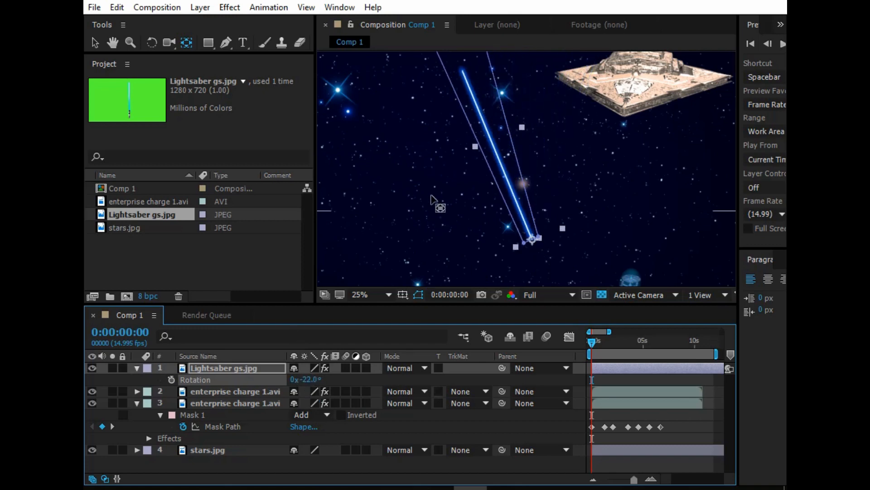
pyautogui.scroll(-2, 437, 202)
pyautogui.scroll(1, 436, 202)
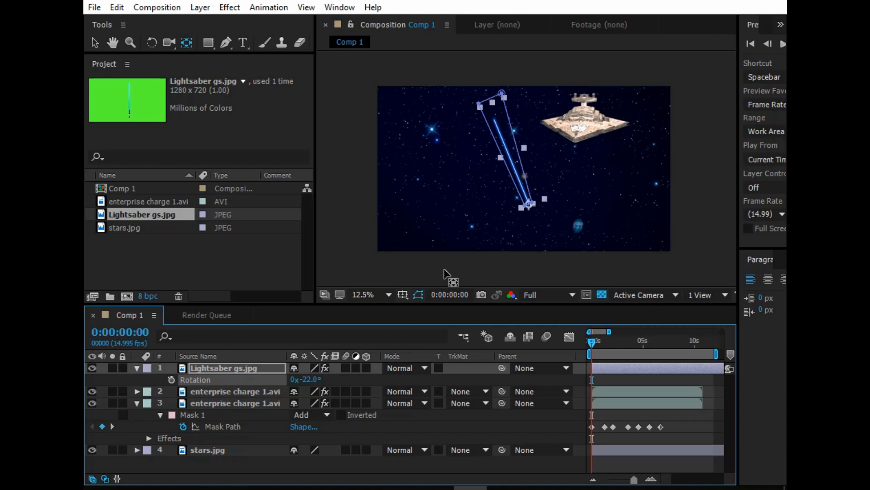
pyautogui.click(312, 379)
pyautogui.write('0')
pyautogui.press('Return')
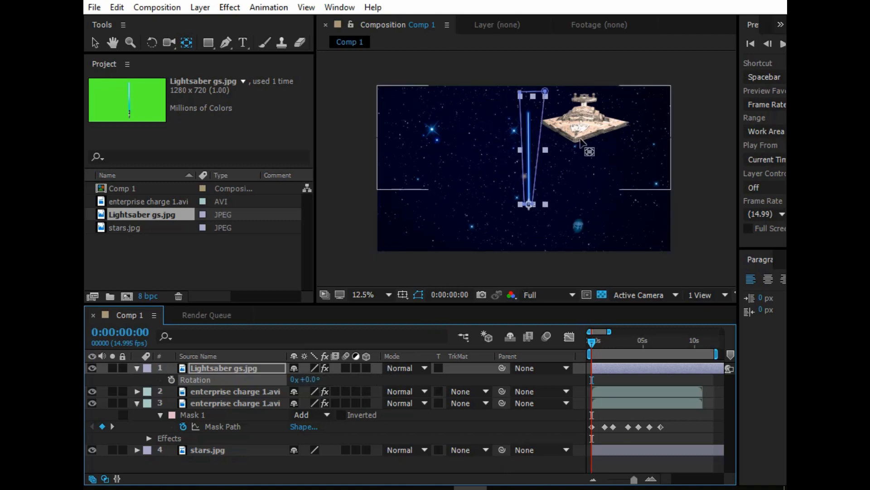
# - Make the lightsaber layer start at 0:00:02:09 and move the blade's bottom end onto the small ship, position about 2214.5, 1476.0
pyautogui.click(95, 42)
pyautogui.press('.')
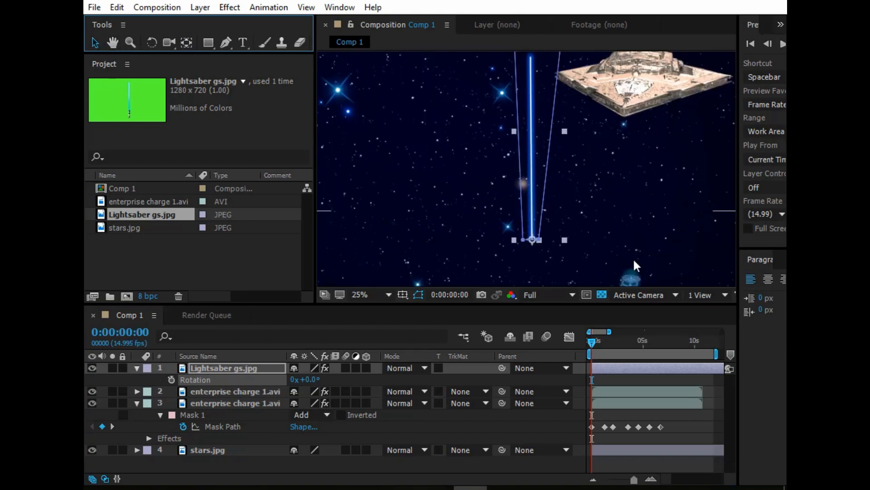
pyautogui.moveTo(591, 342); pyautogui.dragTo(619, 359)
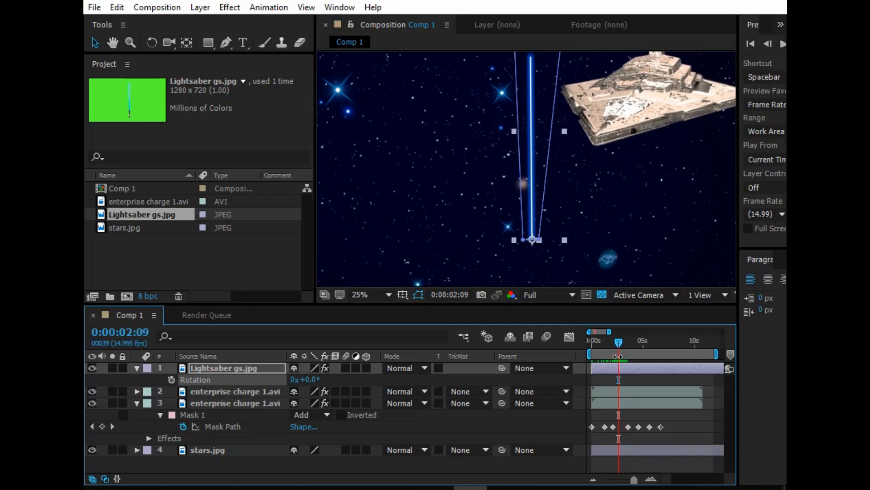
pyautogui.click(258, 368)
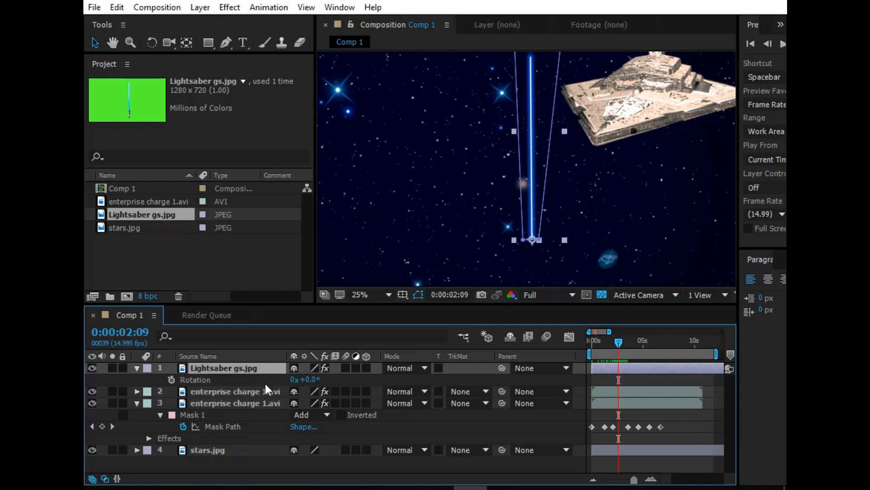
pyautogui.moveTo(592, 368); pyautogui.dragTo(619, 380)
pyautogui.moveTo(535, 123); pyautogui.dragTo(613, 142)
# - Reorder the layers so the lightsaber lies below the masked enterprise charge 1.avi layer and above the other one
pyautogui.click(239, 381)
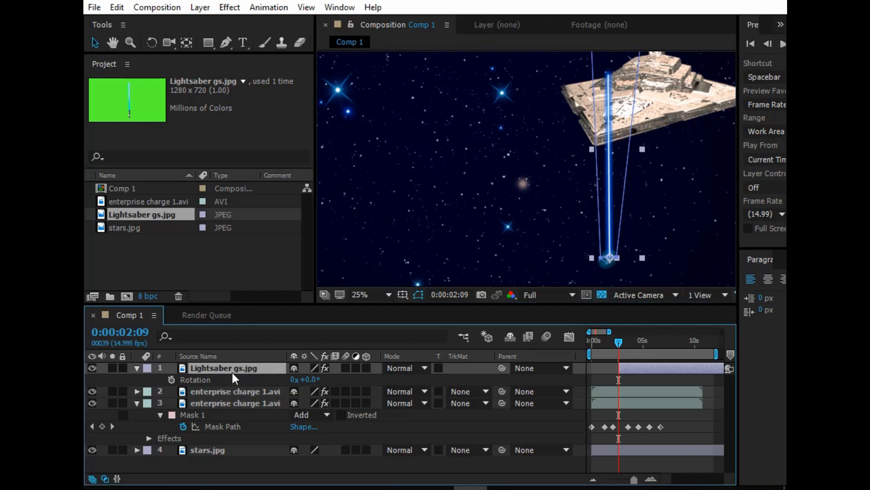
pyautogui.moveTo(236, 370); pyautogui.dragTo(294, 436)
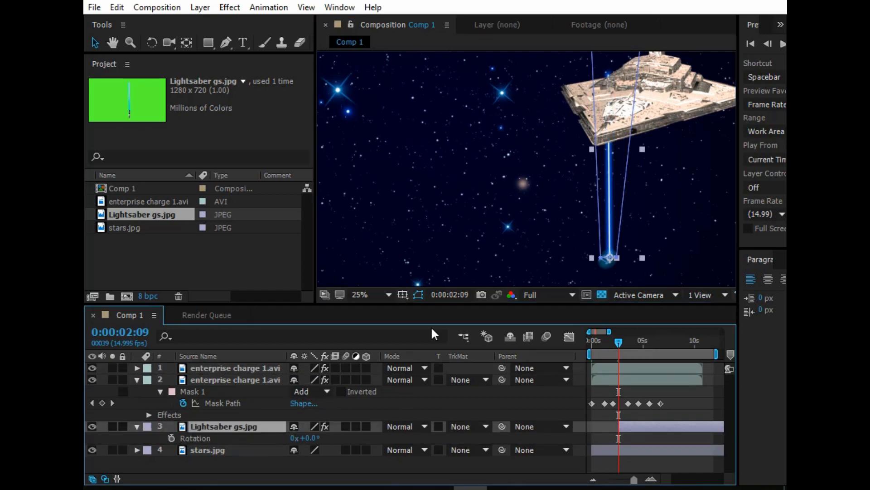
pyautogui.scroll(-1, 469, 254)
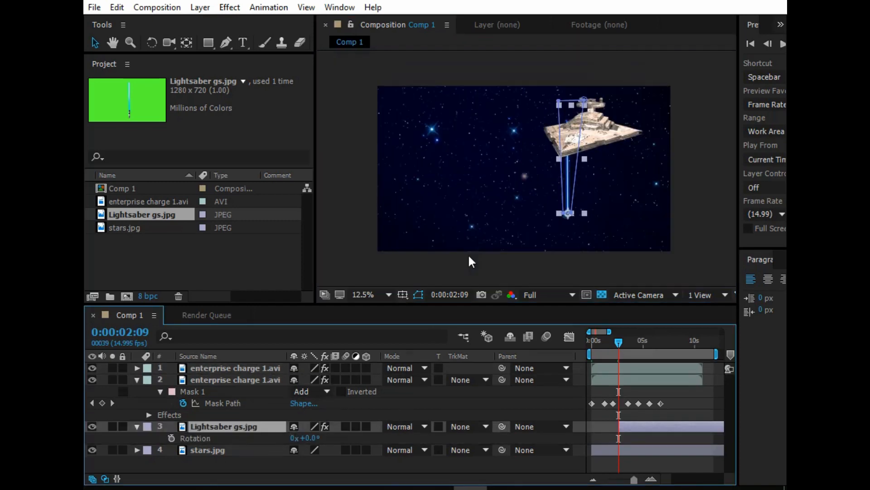
pyautogui.click(353, 249)
pyautogui.scroll(1, 524, 230)
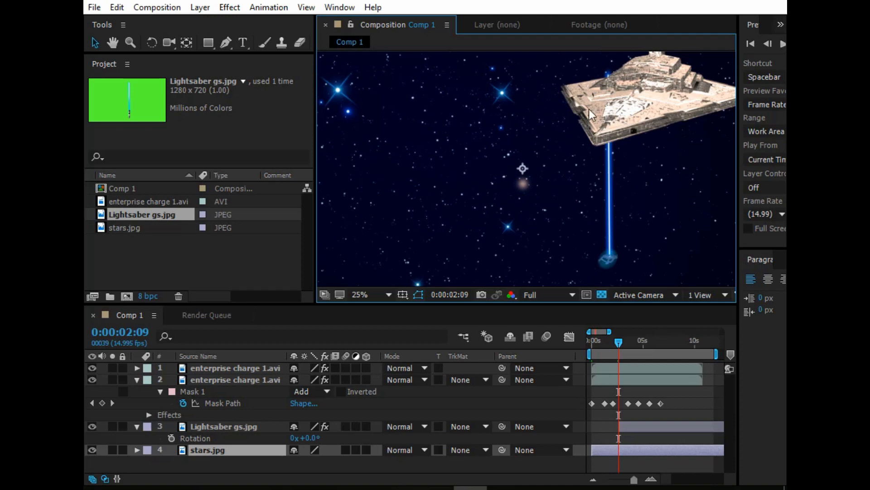
pyautogui.click(219, 367)
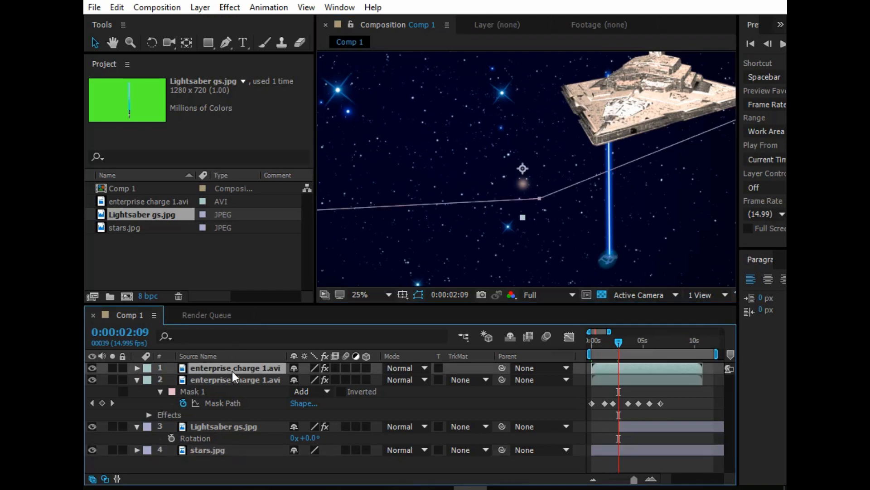
pyautogui.moveTo(219, 367); pyautogui.dragTo(303, 438)
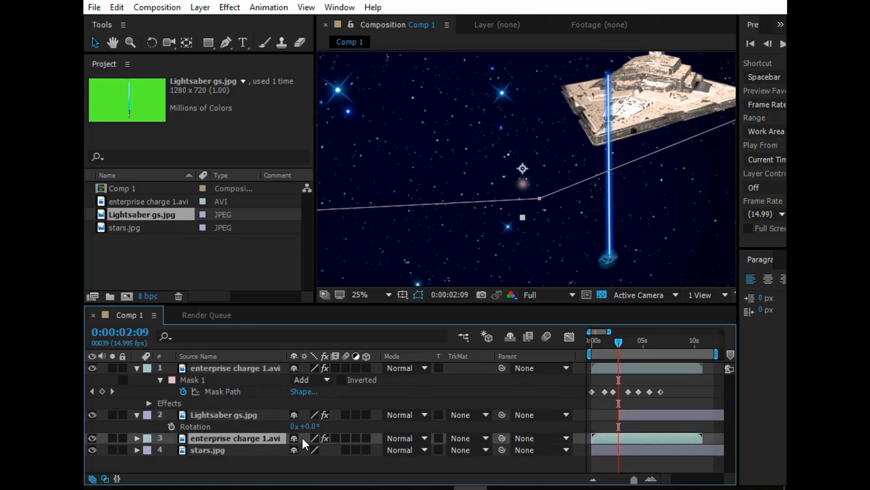
# - Bend the top edge of the lightsaber layer's mask upward into a curve above the blade
pyautogui.click(636, 416)
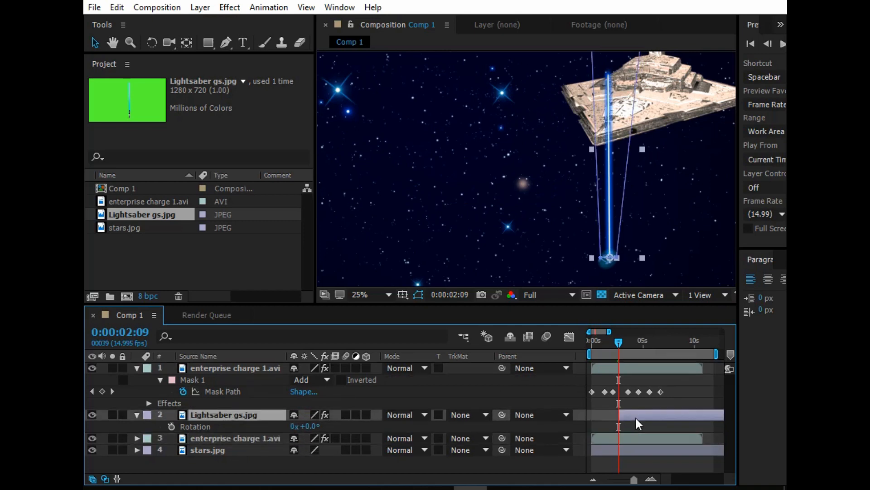
pyautogui.scroll(-1, 571, 167)
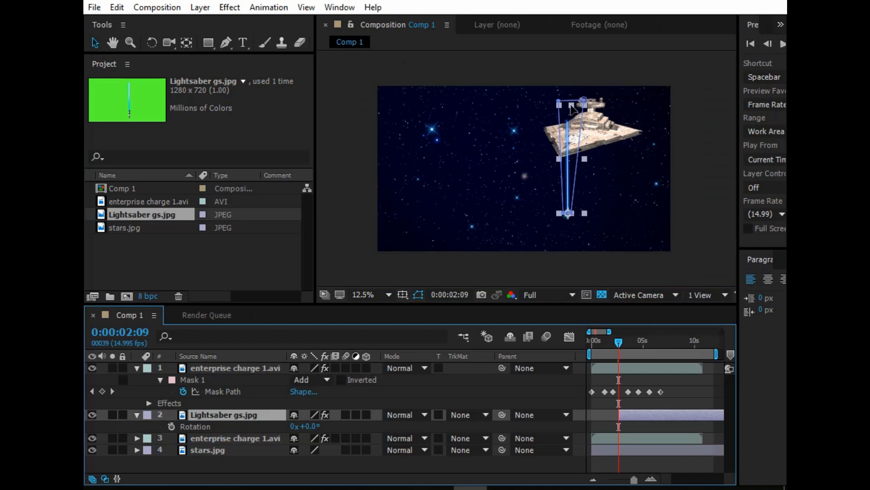
pyautogui.moveTo(571, 104); pyautogui.dragTo(574, 86)
pyautogui.click(519, 118)
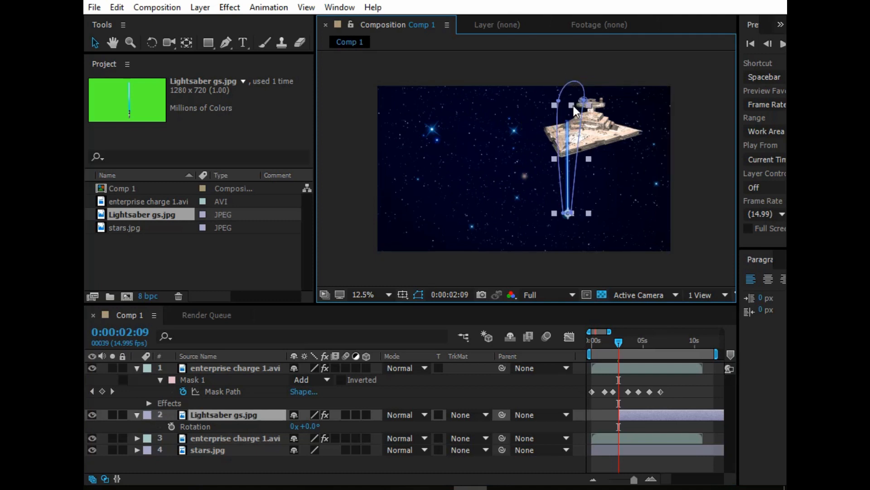
# - Squash the lightsaber layer vertically to about 9.7% so the blade shrinks down to the small ship
pyautogui.moveTo(572, 107); pyautogui.dragTo(570, 183)
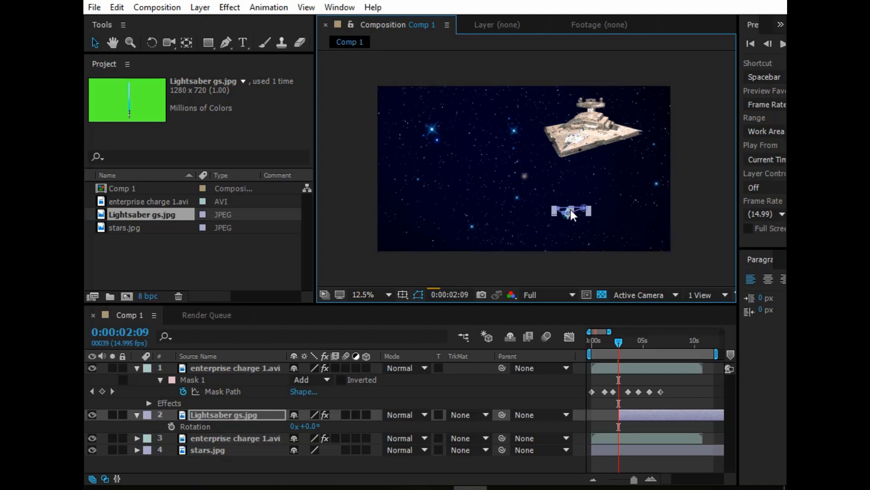
pyautogui.click(425, 208)
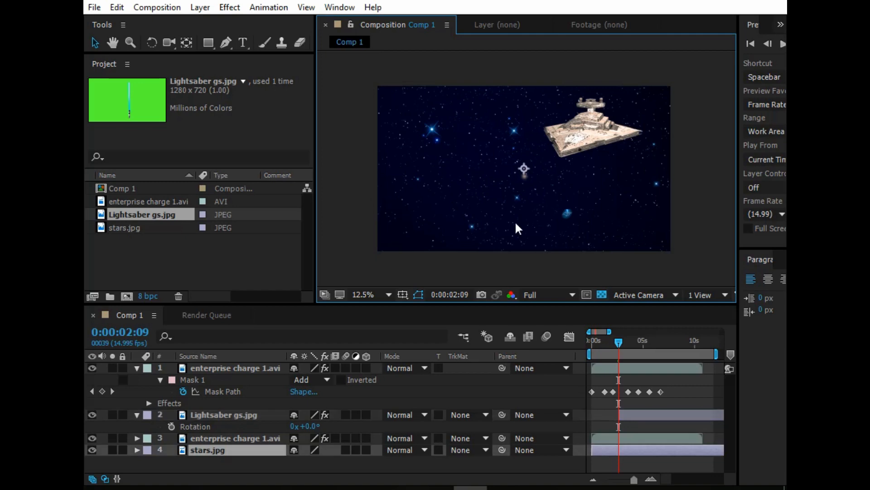
pyautogui.press('.')
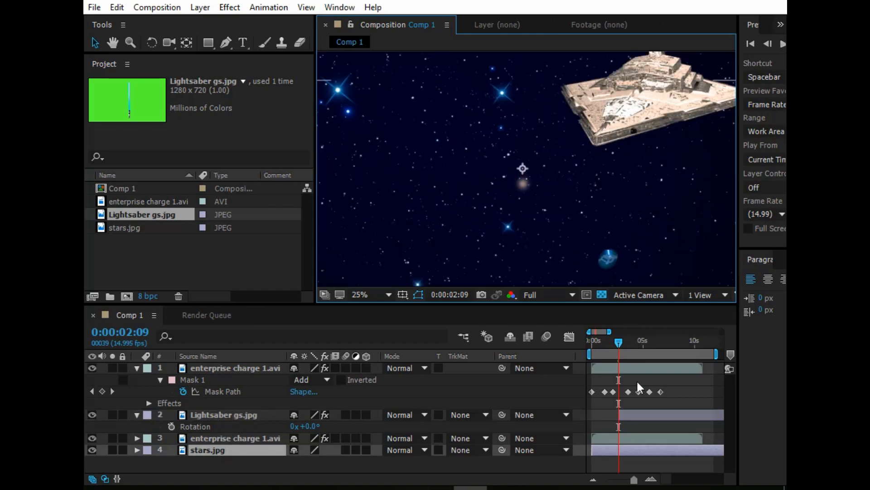
# - Expand the lightsaber layer's Transform properties in the timeline
pyautogui.click(638, 414)
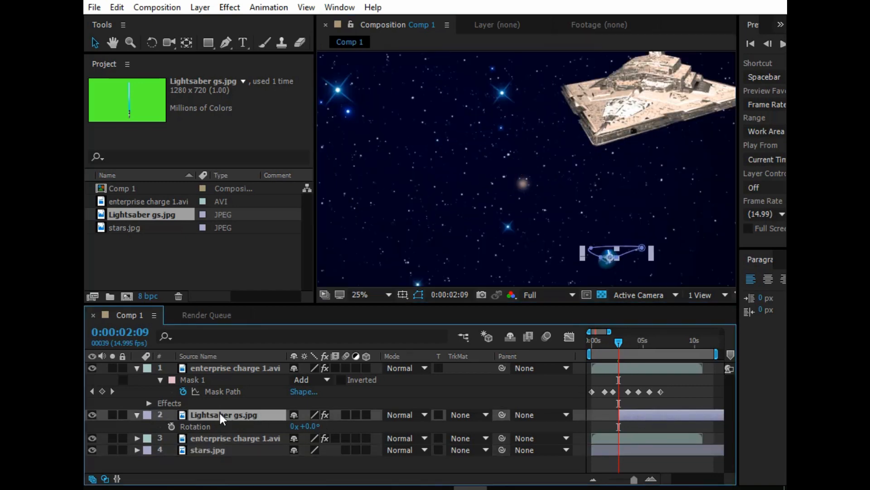
pyautogui.click(137, 414)
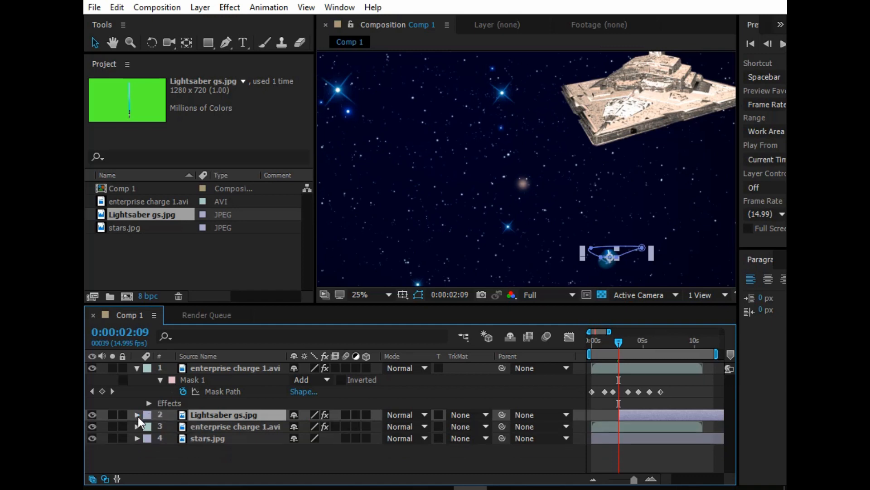
pyautogui.click(137, 415)
pyautogui.scroll(-2, 270, 408)
pyautogui.scroll(-1, 269, 408)
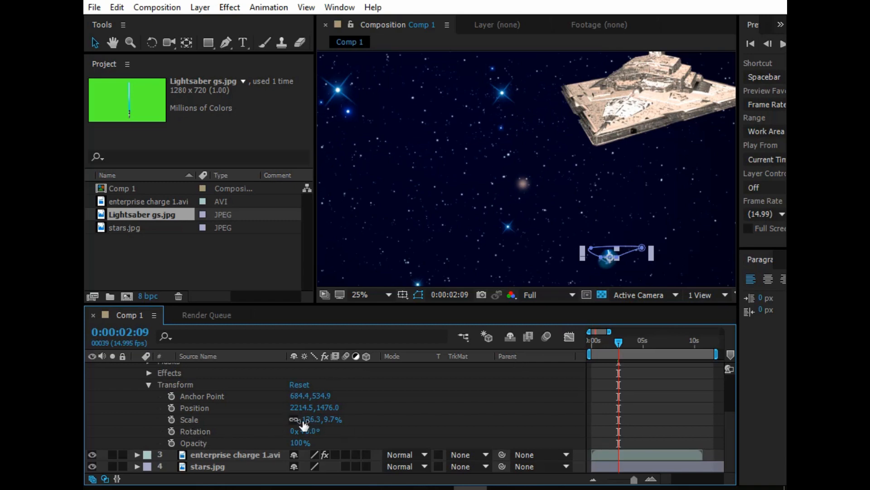
# - Try scaling the lightsaber layer proportionally to 412.0, 31.7% and undo the scale change
pyautogui.moveTo(333, 426); pyautogui.dragTo(322, 447)
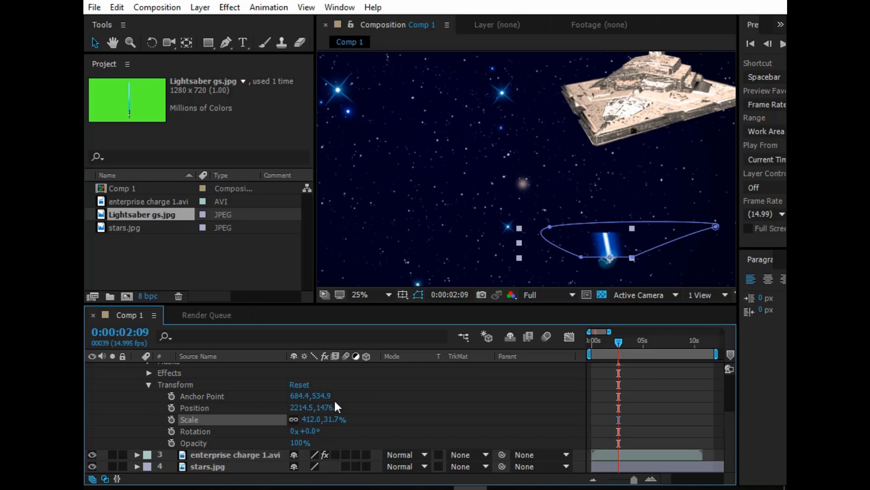
pyautogui.click(117, 7)
pyautogui.click(146, 20)
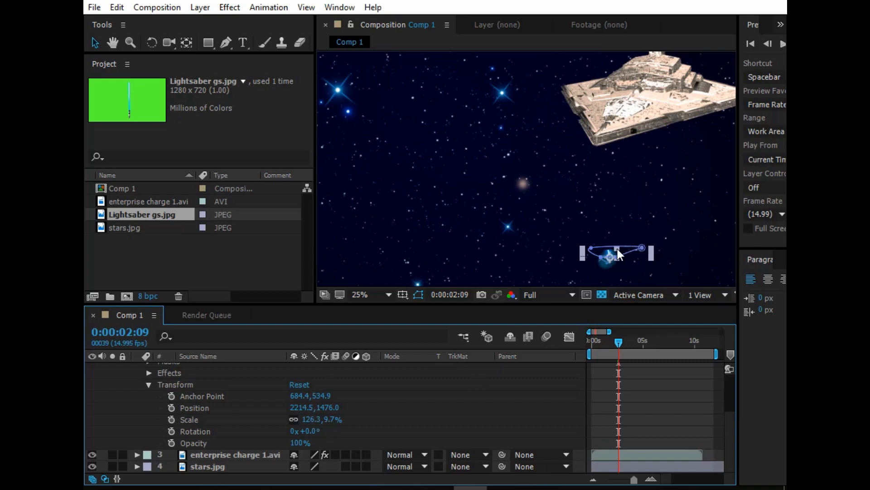
# - Stretch the lightsaber layer vertically to about 179.5% and align the beam's base with the small ship at position 2218.0, 1466.5
pyautogui.moveTo(616, 248); pyautogui.dragTo(616, 91)
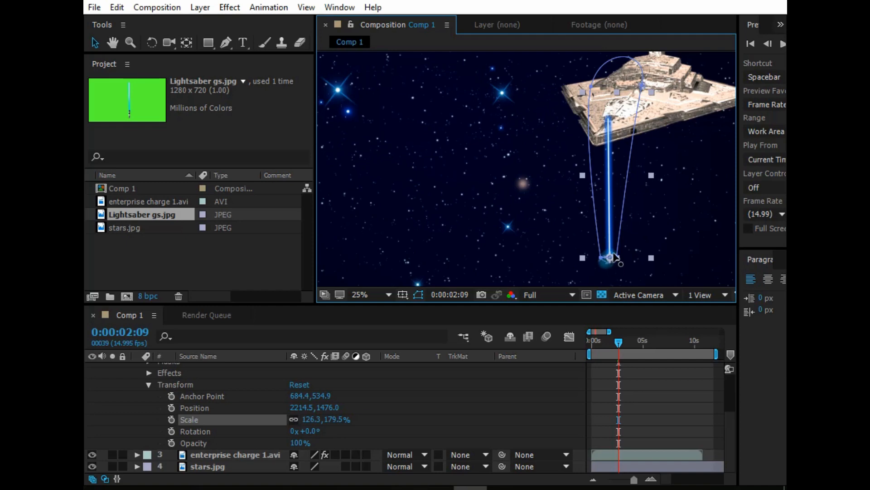
pyautogui.scroll(2, 639, 255)
pyautogui.click(113, 42)
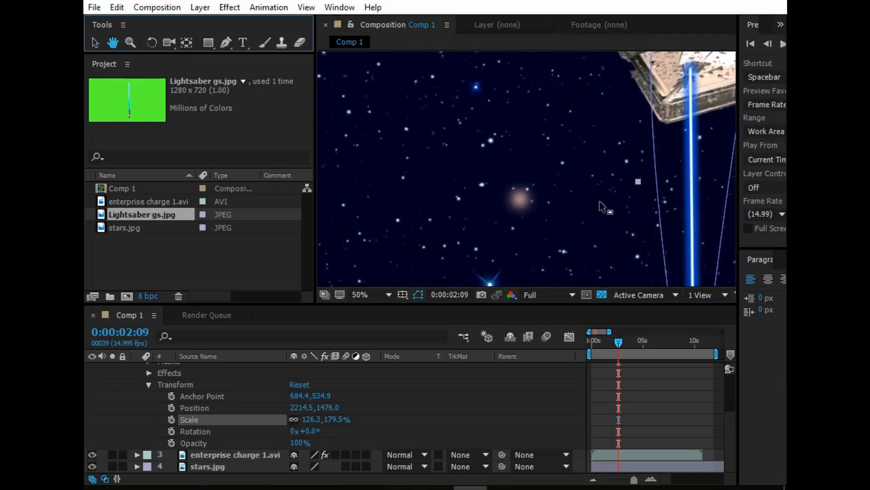
pyautogui.moveTo(699, 179); pyautogui.dragTo(522, 148)
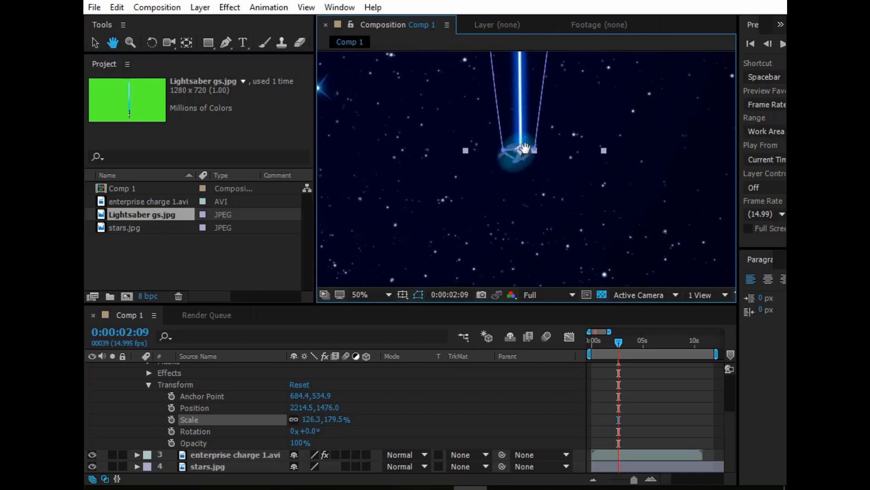
pyautogui.scroll(2, 548, 190)
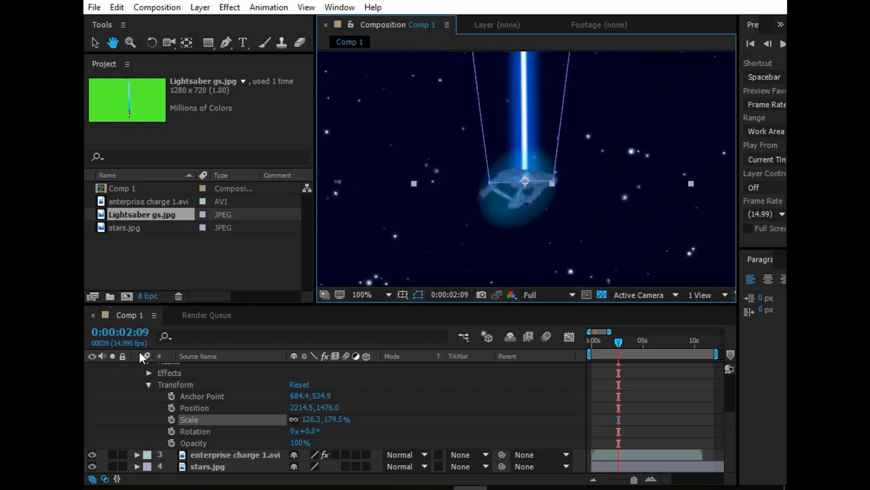
pyautogui.click(95, 43)
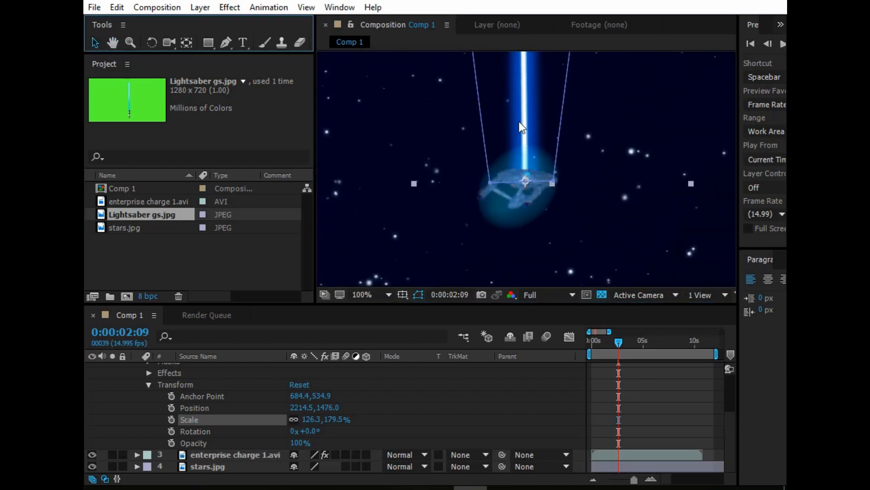
pyautogui.moveTo(520, 123)
pyautogui.mouseDown()
pyautogui.moveTo(517, 108)
pyautogui.moveTo(508, 112)
pyautogui.moveTo(521, 118)
pyautogui.mouseUp()
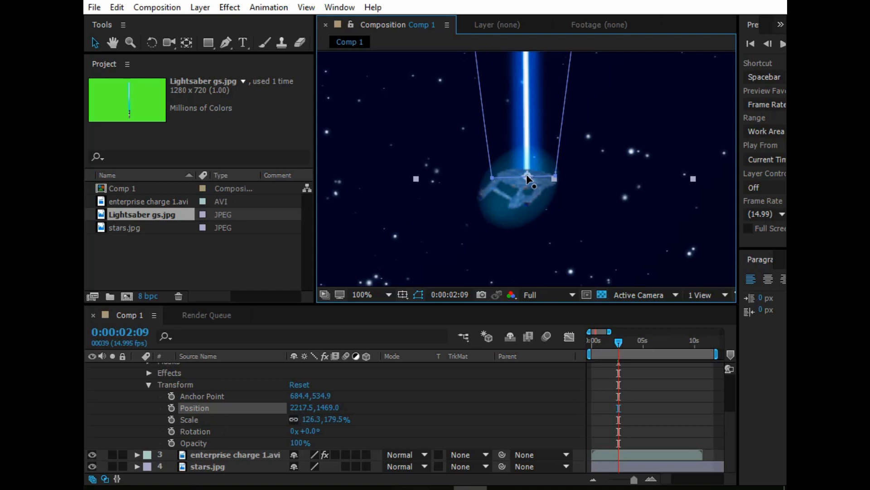
pyautogui.scroll(4, 526, 177)
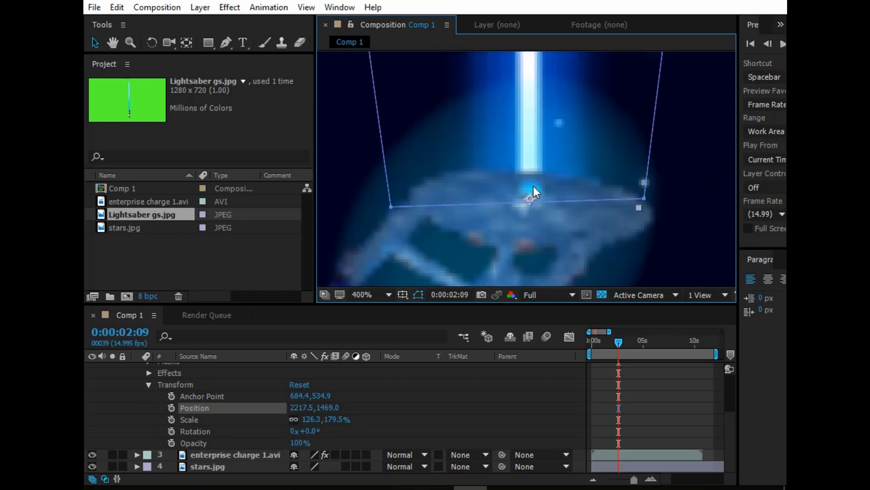
pyautogui.moveTo(542, 149); pyautogui.dragTo(543, 141)
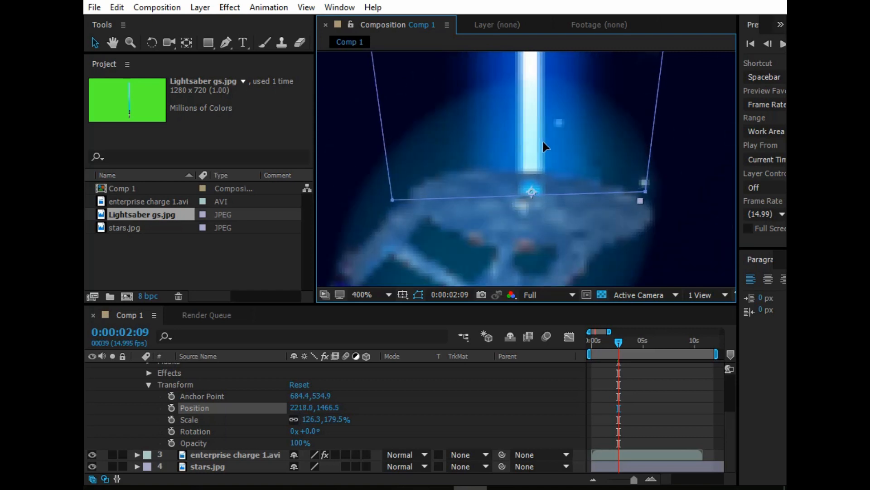
# - Start Position keyframing on the lightsaber layer at 0:00:02:09, and at 0:00:04:01 move the beam's base onto the small ship, about 2255.0, 1354.5
pyautogui.click(170, 408)
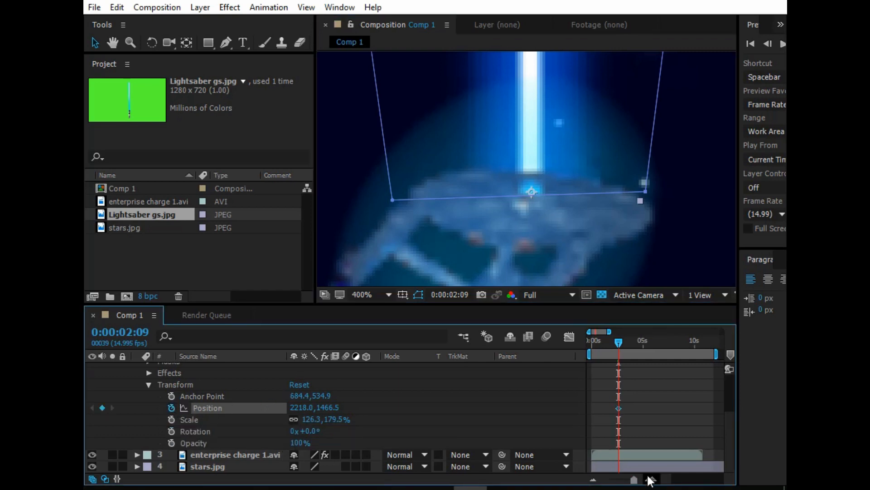
pyautogui.scroll(-5, 575, 204)
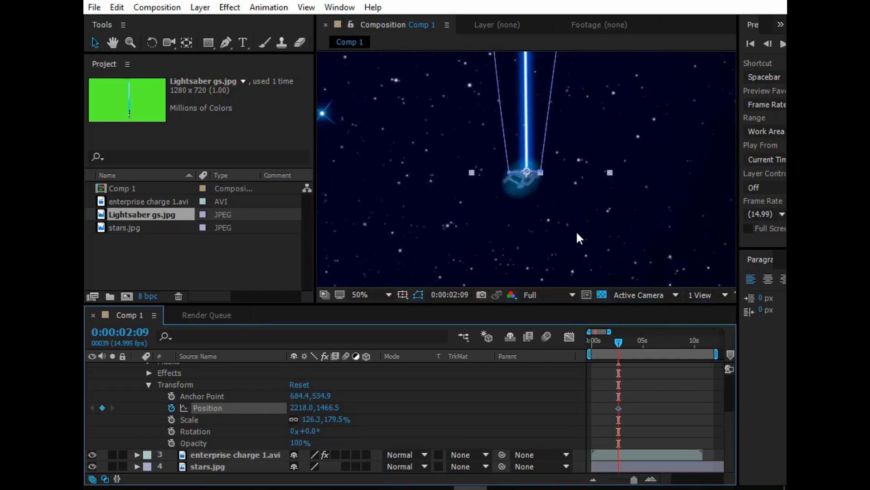
pyautogui.scroll(-1, 576, 230)
pyautogui.scroll(-1, 588, 127)
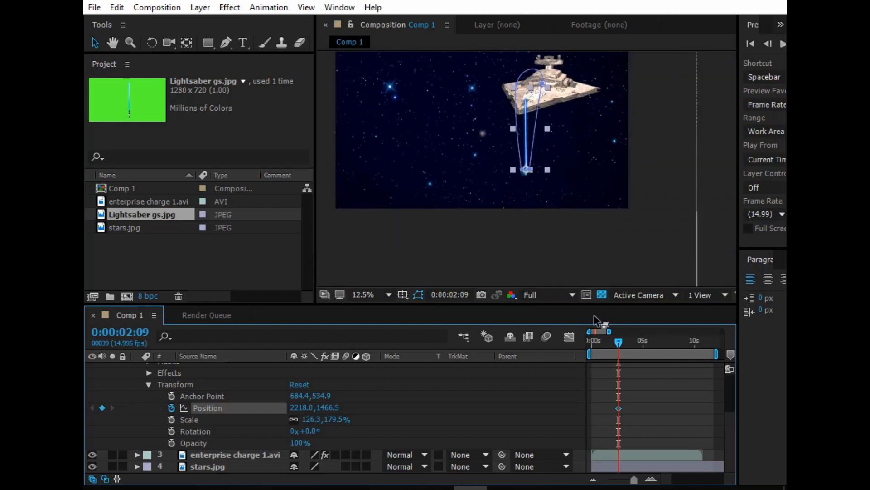
pyautogui.moveTo(619, 343); pyautogui.dragTo(639, 348)
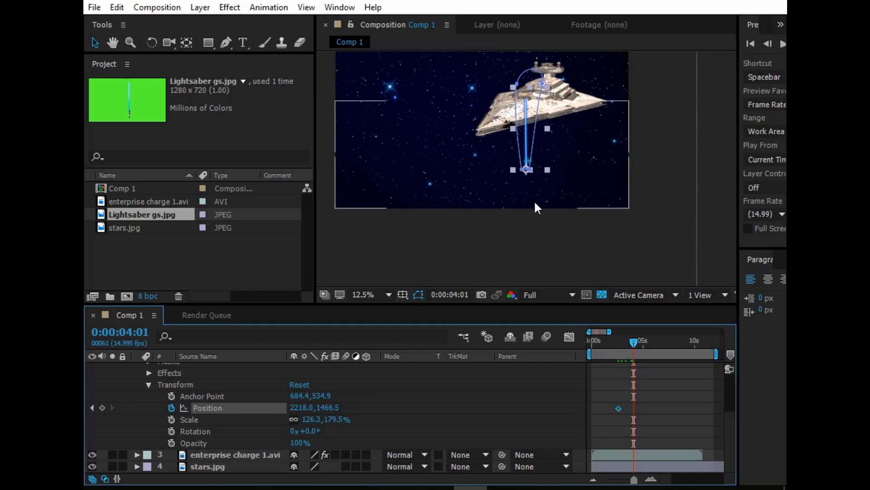
pyautogui.scroll(6, 534, 200)
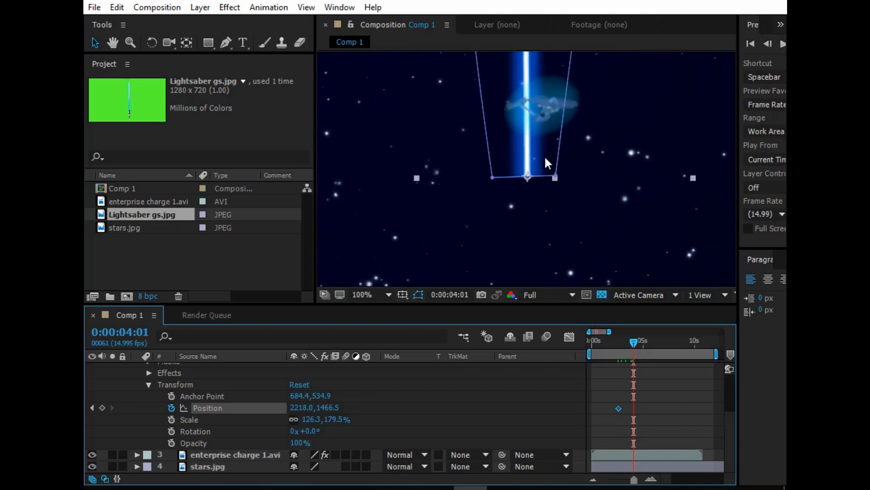
pyautogui.moveTo(545, 155); pyautogui.dragTo(571, 80)
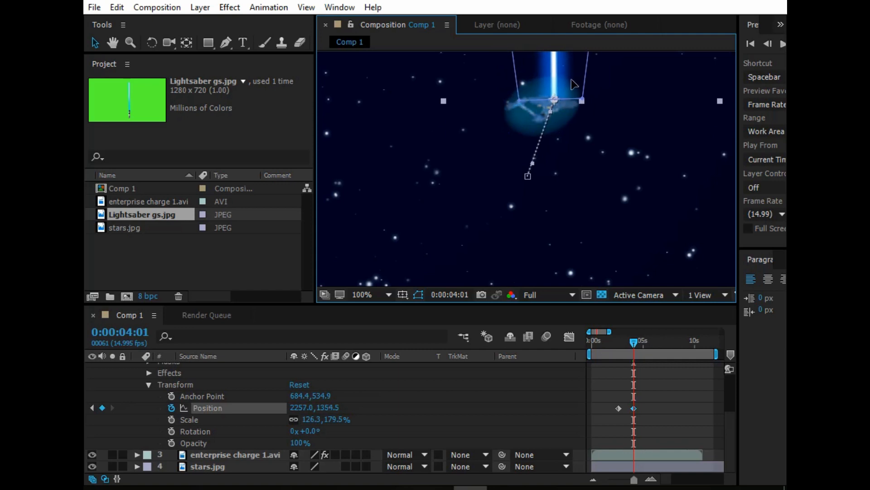
pyautogui.moveTo(571, 79); pyautogui.dragTo(570, 79)
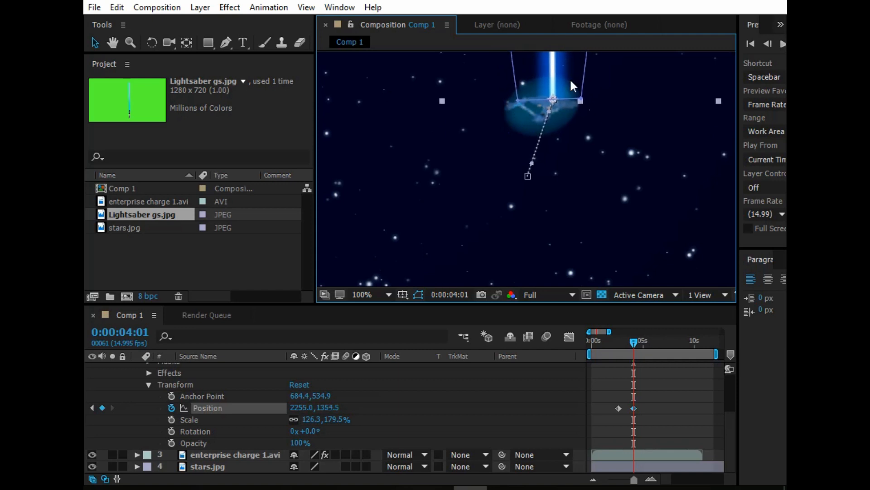
# - Keyframe the lightsaber's Position onto the small ship at 0:00:03:07 (2220.9, 1398.3) and at 0:00:03:01 (2211.1, 1430.6)
pyautogui.moveTo(635, 345); pyautogui.dragTo(628, 345)
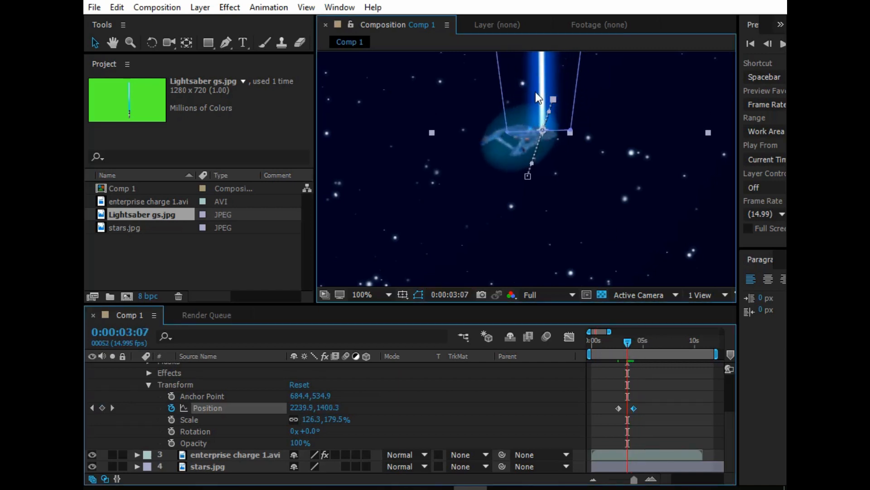
pyautogui.moveTo(535, 92); pyautogui.dragTo(525, 94)
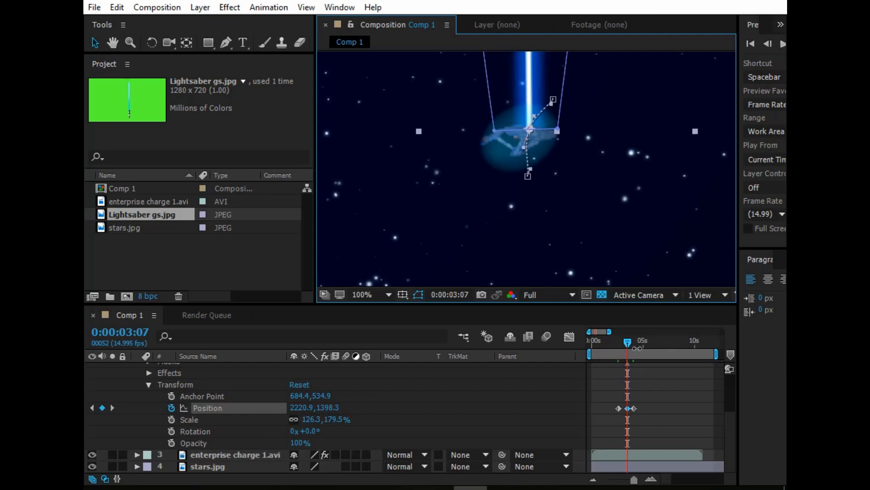
pyautogui.moveTo(629, 343); pyautogui.dragTo(623, 343)
pyautogui.moveTo(540, 89); pyautogui.dragTo(534, 88)
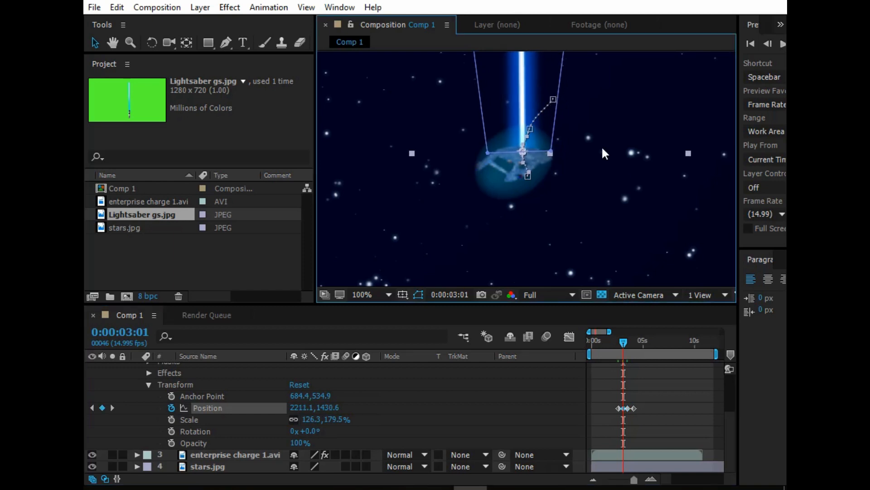
# - Add lightsaber Position keyframes that keep the beam's base on the ship, including 2210.2, 1450.4 at 0:00:02:13 and 2233.2, 1377.0 at 0:00:03:12
pyautogui.moveTo(635, 481); pyautogui.dragTo(637, 483)
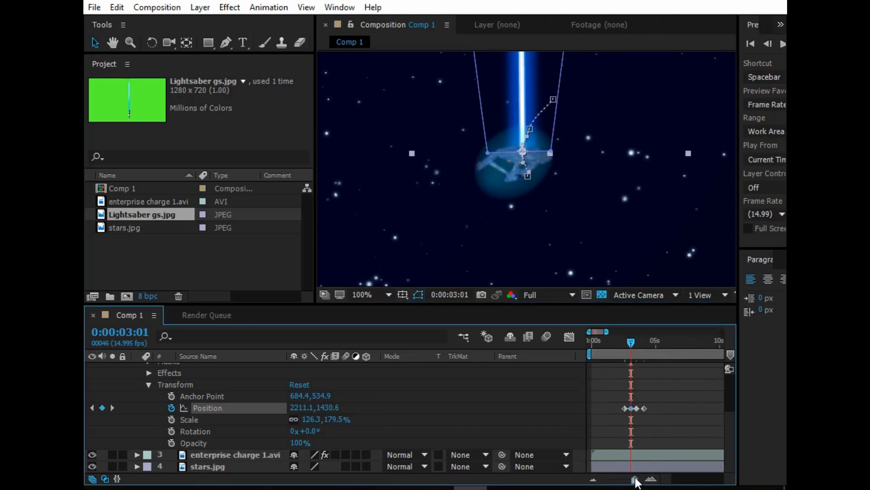
pyautogui.moveTo(631, 341); pyautogui.dragTo(629, 344)
pyautogui.scroll(2, 521, 192)
pyautogui.moveTo(471, 86); pyautogui.dragTo(457, 86)
pyautogui.moveTo(628, 341); pyautogui.dragTo(641, 345)
pyautogui.scroll(-2, 500, 175)
pyautogui.scroll(-2, 570, 125)
pyautogui.moveTo(547, 95); pyautogui.dragTo(458, 265)
pyautogui.scroll(3, 543, 99)
pyautogui.click(113, 43)
pyautogui.click(95, 43)
pyautogui.scroll(-8, 547, 102)
pyautogui.scroll(2, 398, 199)
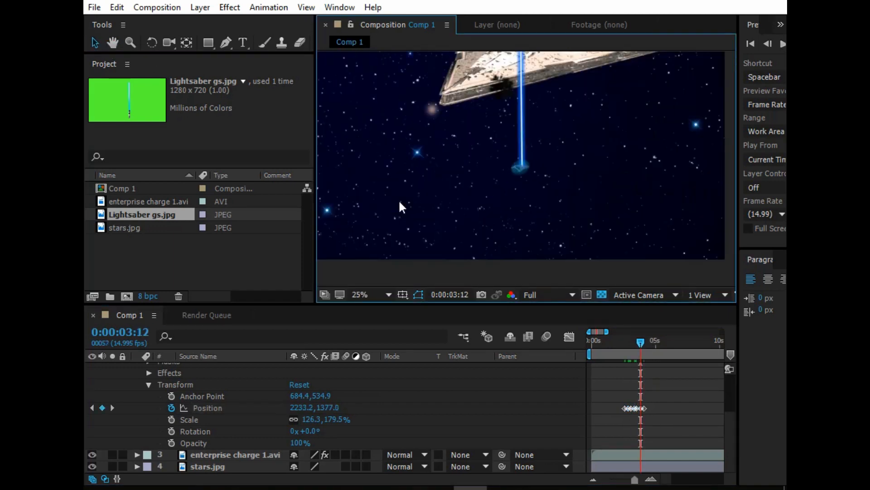
# - Start Scale and Rotation keyframing on the lightsaber layer at 0:00:02:09
pyautogui.moveTo(640, 342); pyautogui.dragTo(624, 355)
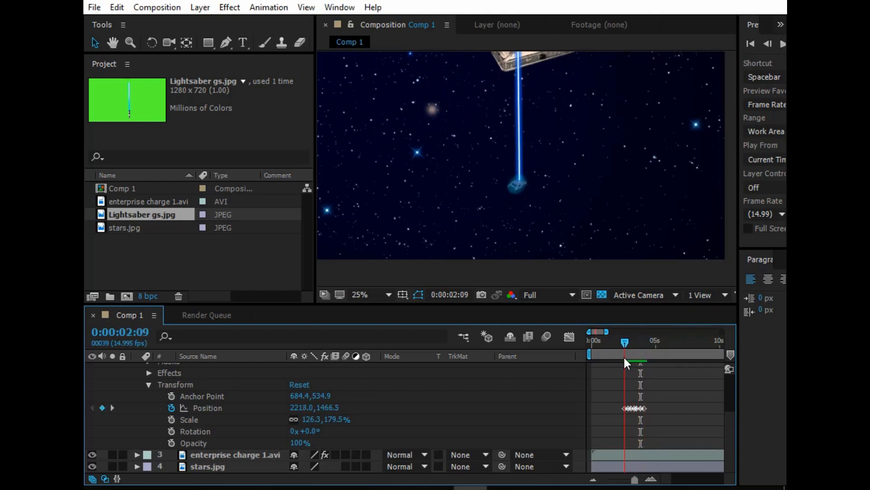
pyautogui.moveTo(635, 481)
pyautogui.mouseDown()
pyautogui.moveTo(643, 481)
pyautogui.moveTo(632, 481)
pyautogui.mouseUp()
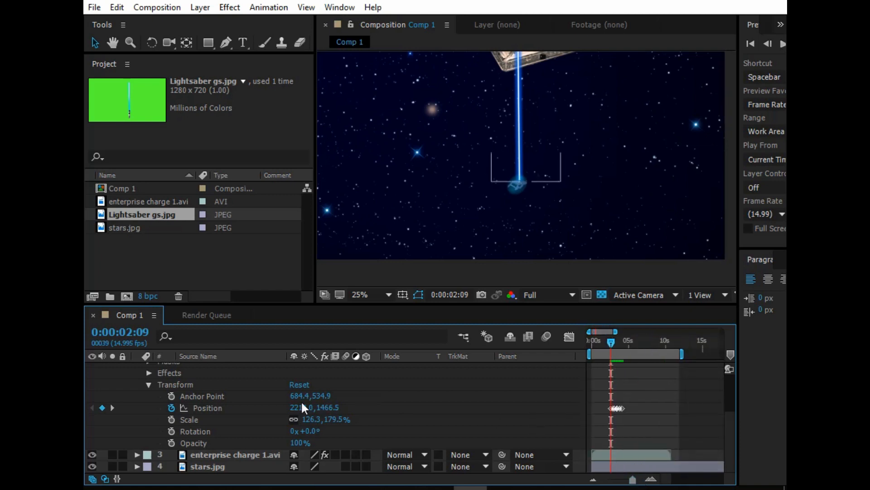
pyautogui.click(171, 421)
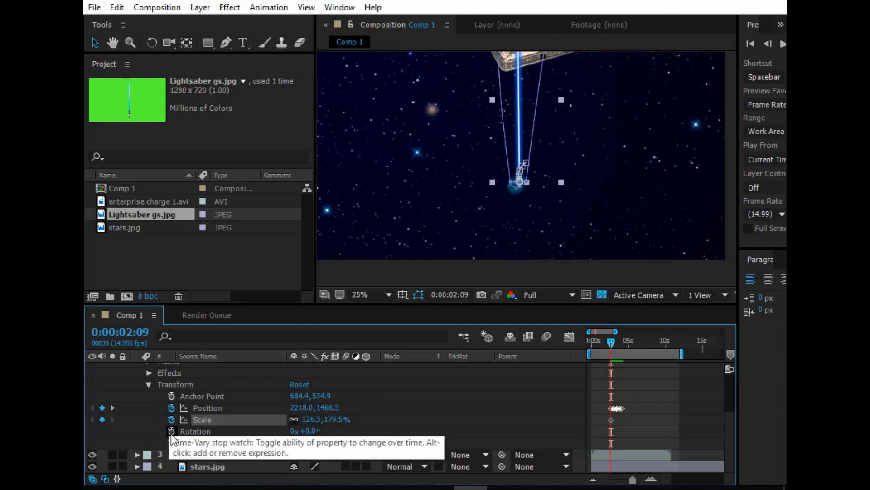
pyautogui.click(171, 431)
pyautogui.scroll(2, 520, 96)
pyautogui.scroll(-2, 516, 92)
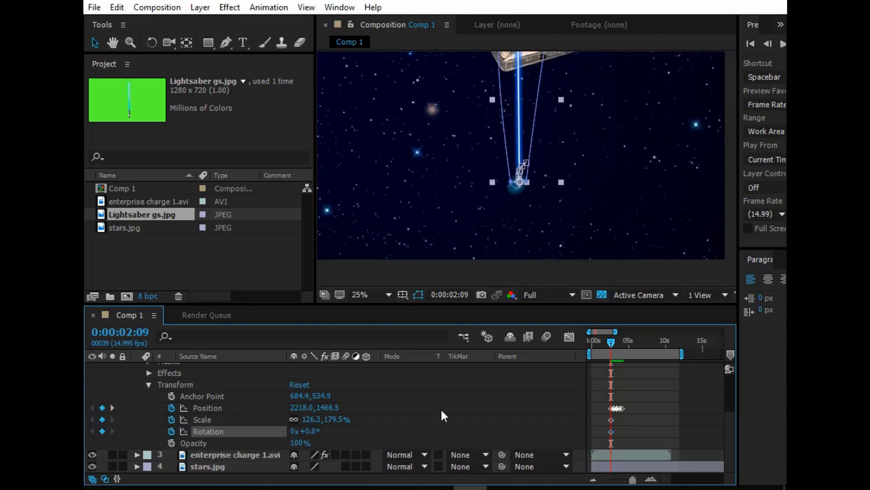
# - At 0:00:02:09, rotate the lightsaber to 12° and shorten its vertical scale to about 164.0% so the beam meets the large ship's edge
pyautogui.press('h')
pyautogui.moveTo(477, 174); pyautogui.dragTo(435, 250)
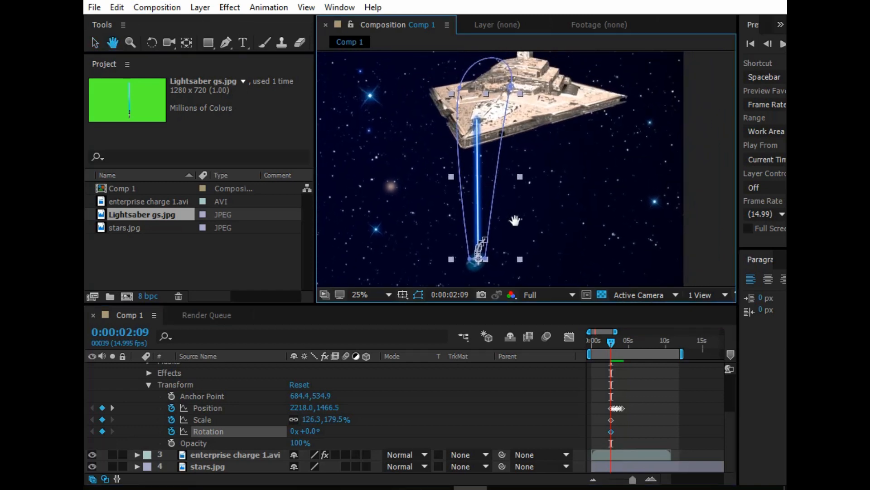
pyautogui.click(94, 43)
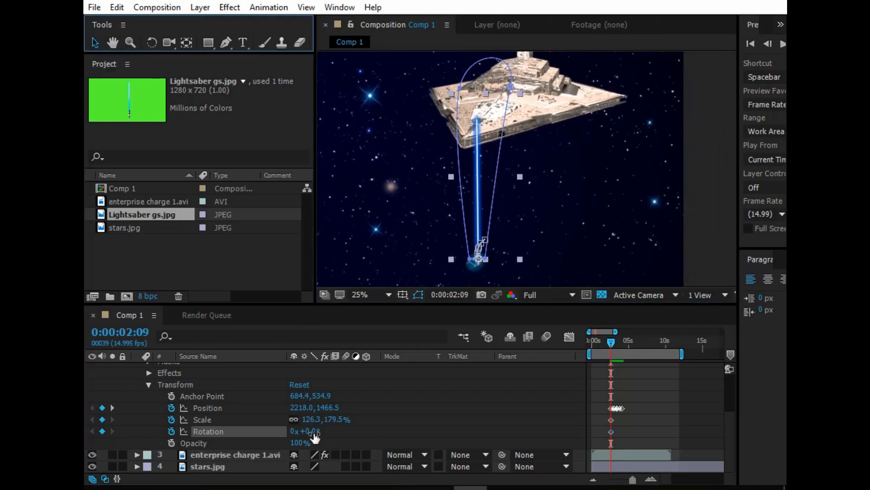
pyautogui.moveTo(313, 430); pyautogui.dragTo(320, 429)
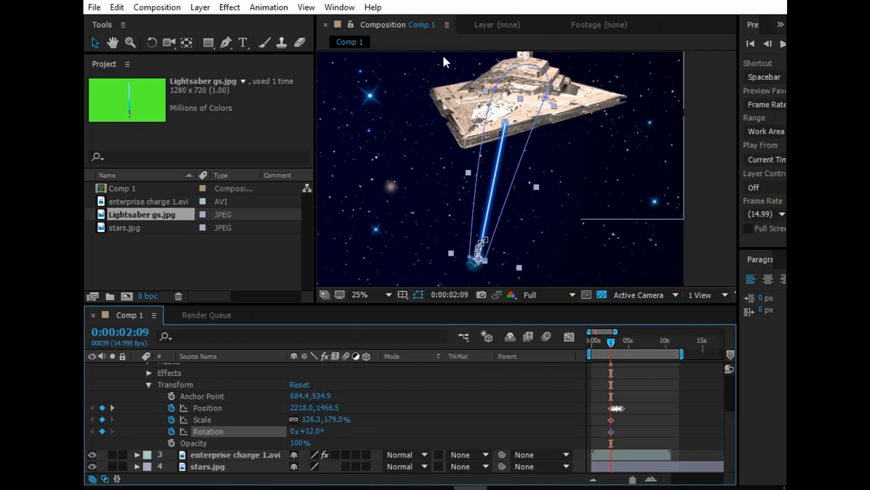
pyautogui.moveTo(520, 98); pyautogui.dragTo(512, 112)
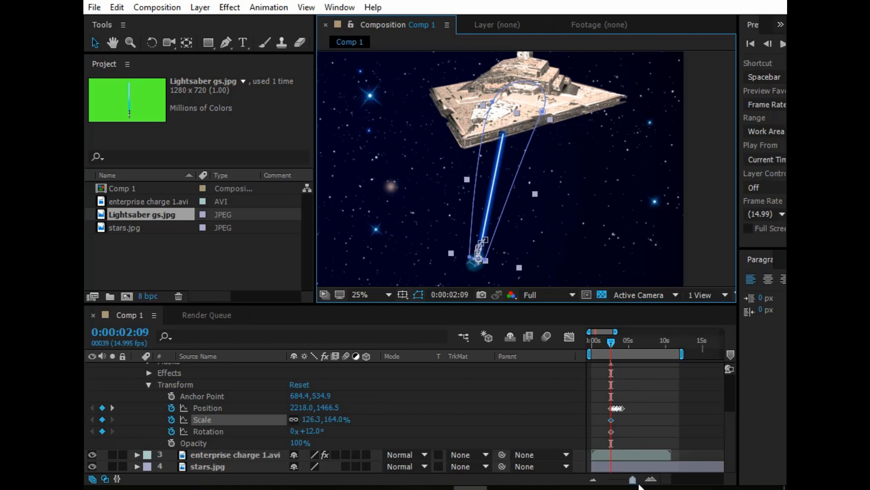
# - At 0:00:02:13, shorten the lightsaber's vertical scale to about 154.0% and set its rotation to 11°
pyautogui.moveTo(634, 480); pyautogui.dragTo(637, 480)
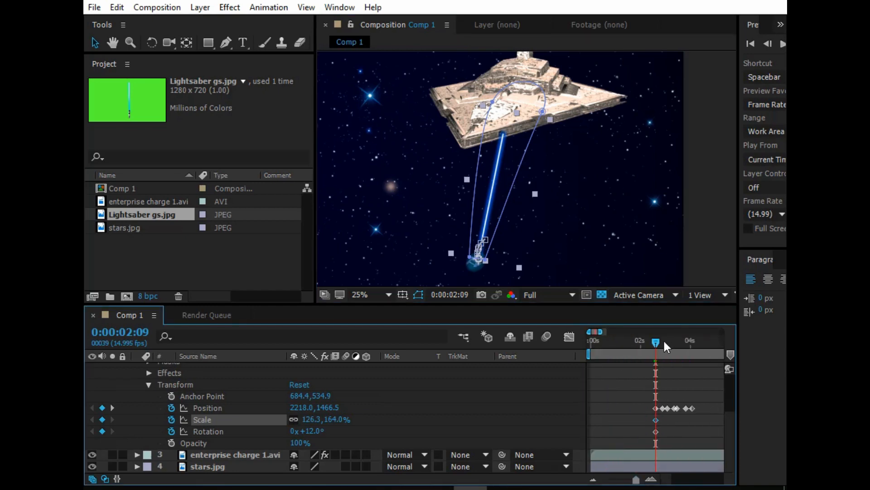
pyautogui.moveTo(658, 342); pyautogui.dragTo(664, 340)
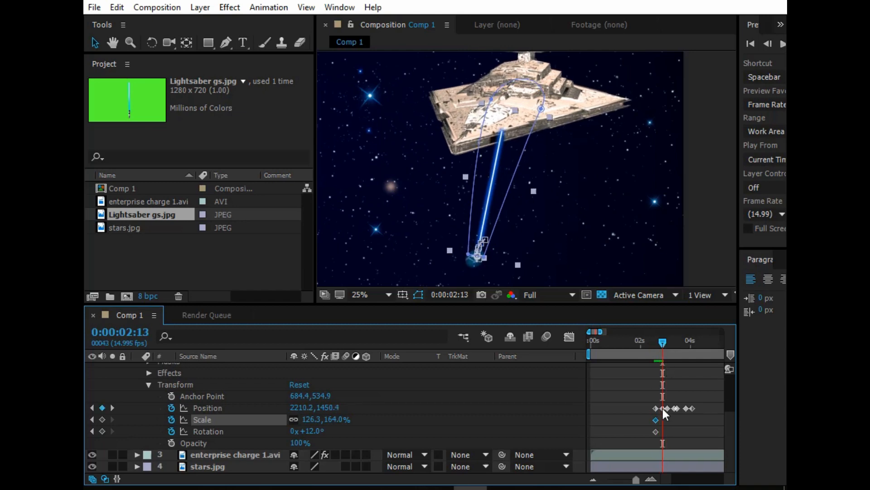
pyautogui.moveTo(661, 408)
pyautogui.moveTo(514, 111); pyautogui.dragTo(508, 124)
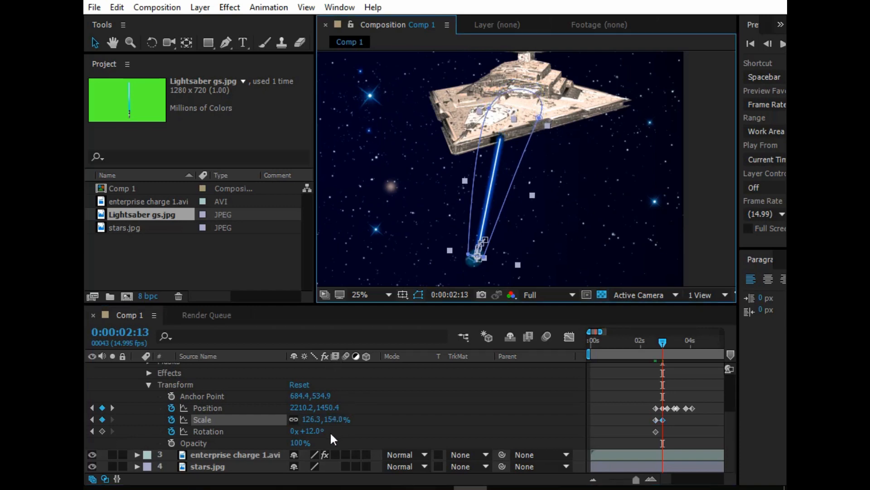
pyautogui.moveTo(317, 432)
pyautogui.mouseDown()
pyautogui.moveTo(309, 423)
pyautogui.moveTo(314, 431)
pyautogui.mouseUp()
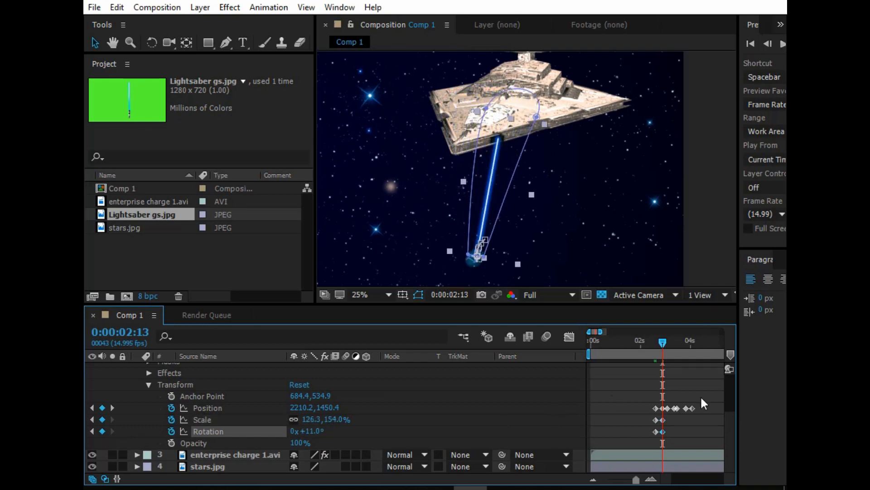
# - At 0:00:03:01, shorten the lightsaber's vertical scale to about 142.1% and adjust its rotation to follow the large ship
pyautogui.moveTo(665, 343); pyautogui.dragTo(668, 346)
pyautogui.moveTo(513, 115); pyautogui.dragTo(511, 126)
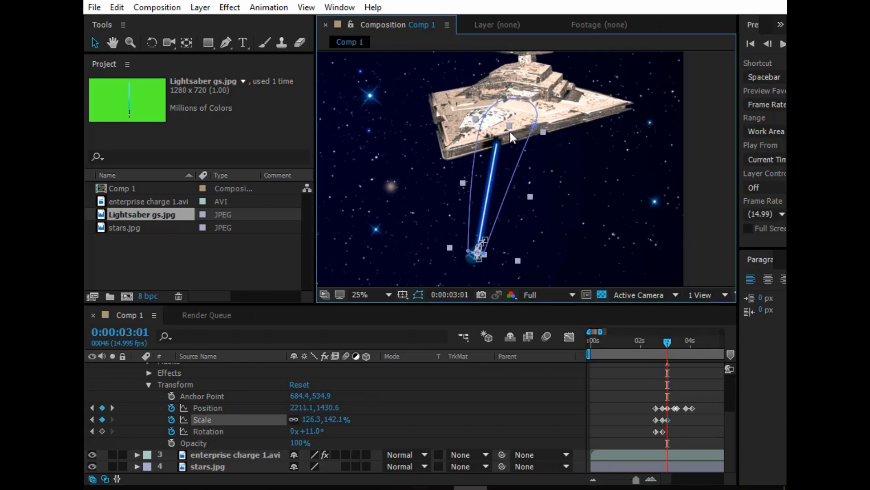
pyautogui.moveTo(310, 433); pyautogui.dragTo(310, 434)
# - At the next Position keyframe after 0:00:03:01, shorten the lightsaber beam and set its rotation to 8°, then reduce it to 6°
pyautogui.moveTo(667, 342); pyautogui.dragTo(674, 342)
pyautogui.moveTo(508, 121); pyautogui.dragTo(505, 135)
pyautogui.click(311, 431)
pyautogui.write('8')
pyautogui.press('Return')
pyautogui.click(308, 431)
pyautogui.write('6')
pyautogui.press('Return')
# - At 0:00:03:12, try rotations of 4° and 0°, tilt the lightsaber to a negative angle, and shorten its vertical scale to about 104.1%
pyautogui.moveTo(675, 342); pyautogui.dragTo(686, 342)
pyautogui.click(306, 432)
pyautogui.write('4')
pyautogui.press('Return')
pyautogui.click(307, 435)
pyautogui.write('0')
pyautogui.press('Return')
pyautogui.moveTo(309, 431); pyautogui.dragTo(301, 431)
pyautogui.moveTo(462, 135); pyautogui.dragTo(466, 149)
# - At 0:00:04:01, rotate the lightsaber to -31° and adjust its vertical scale to about 103.1%
pyautogui.moveTo(686, 342); pyautogui.dragTo(692, 342)
pyautogui.moveTo(312, 432); pyautogui.dragTo(302, 432)
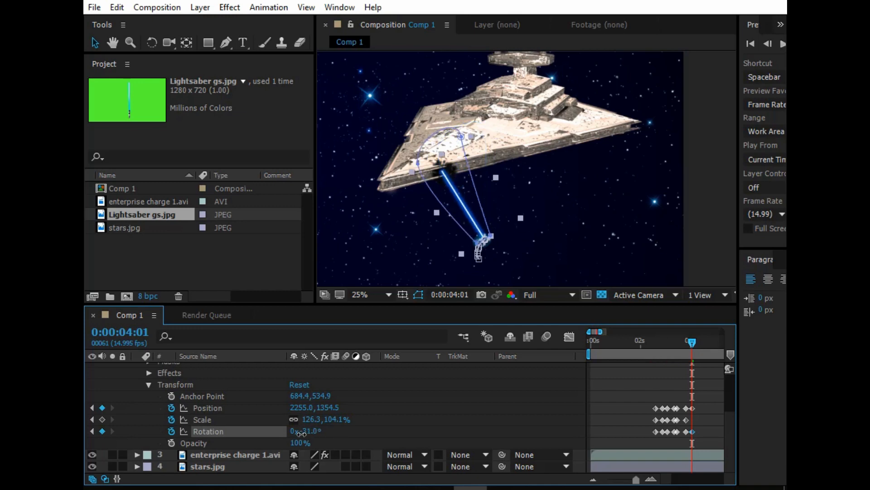
pyautogui.moveTo(442, 154); pyautogui.dragTo(442, 155)
pyautogui.scroll(-2, 449, 182)
pyautogui.click(481, 268)
pyautogui.moveTo(692, 343); pyautogui.dragTo(655, 377)
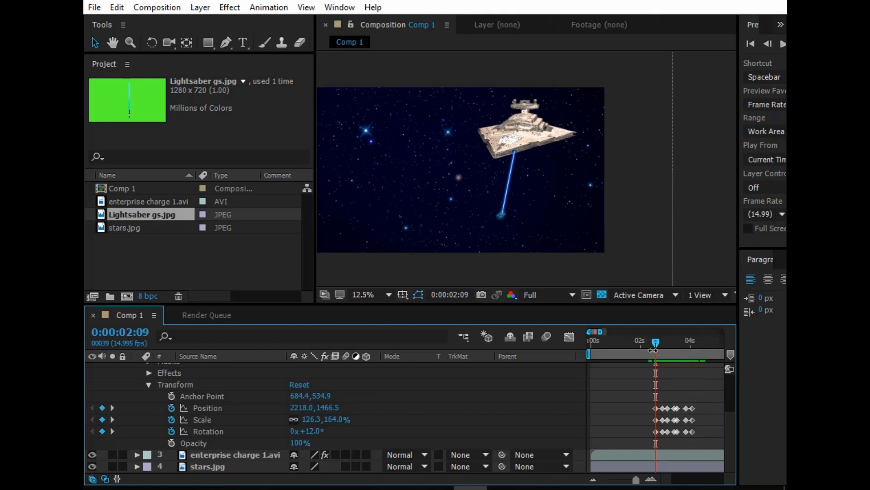
# - Extend the lightsaber layer's start back to 0:00:02:00 and collapse the beam there to a vertical scale of 1.0%
pyautogui.scroll(3, 649, 374)
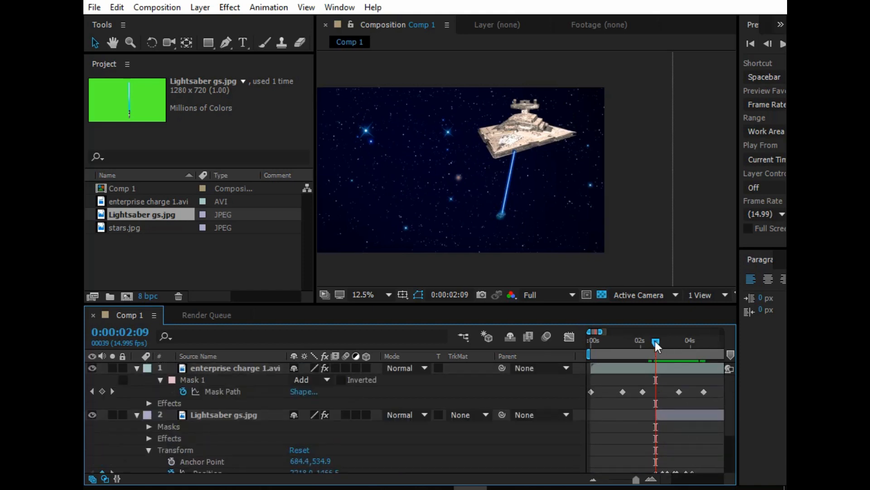
pyautogui.moveTo(654, 341); pyautogui.dragTo(639, 347)
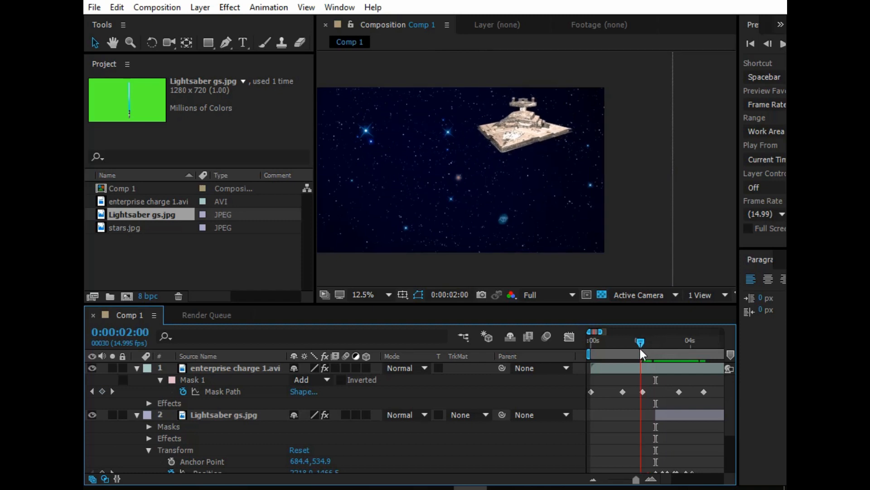
pyautogui.moveTo(654, 416); pyautogui.dragTo(640, 421)
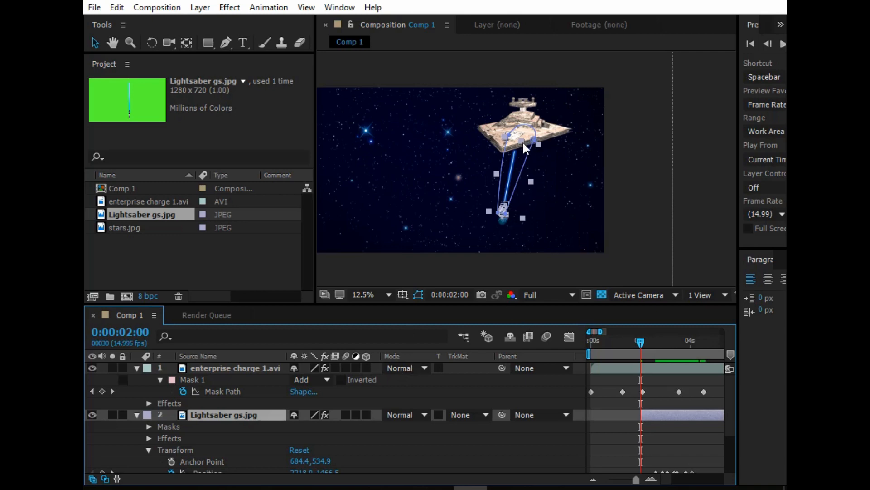
pyautogui.moveTo(521, 140); pyautogui.dragTo(507, 207)
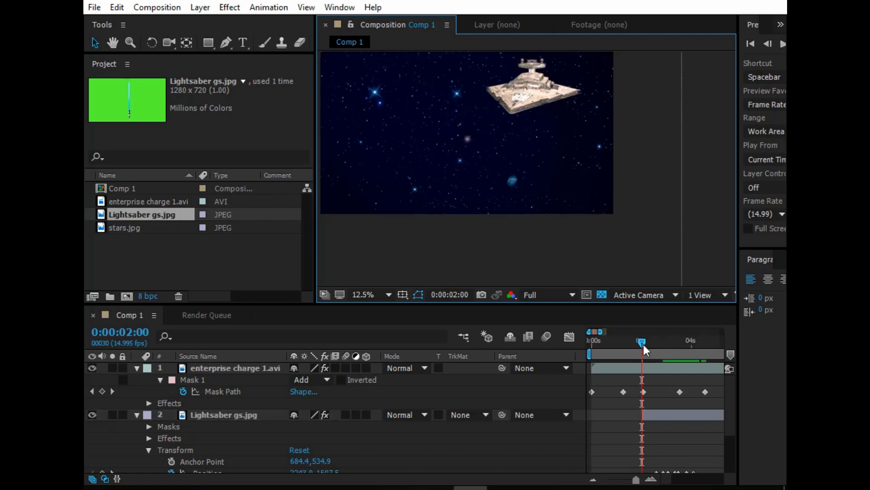
# - Trim the end of the lightsaber layer to 0:00:04:09
pyautogui.moveTo(643, 344); pyautogui.dragTo(707, 368)
pyautogui.scroll(-2, 654, 360)
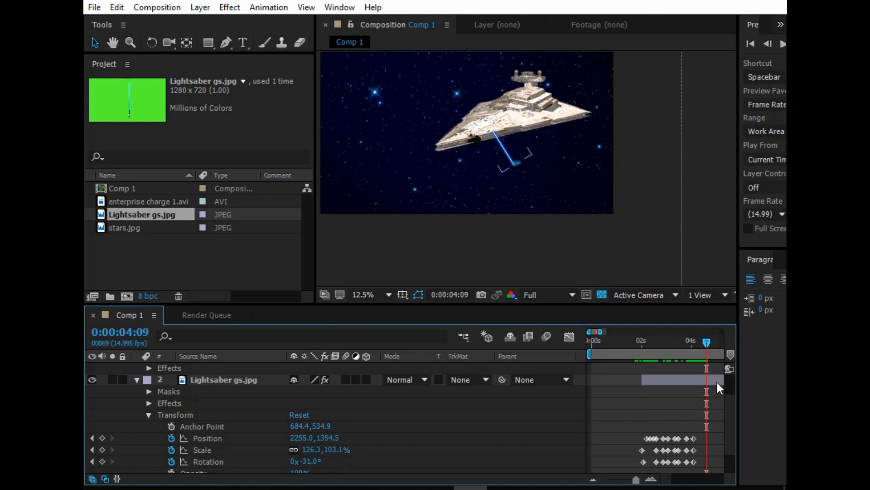
pyautogui.click(716, 379)
pyautogui.moveTo(639, 483); pyautogui.dragTo(608, 482)
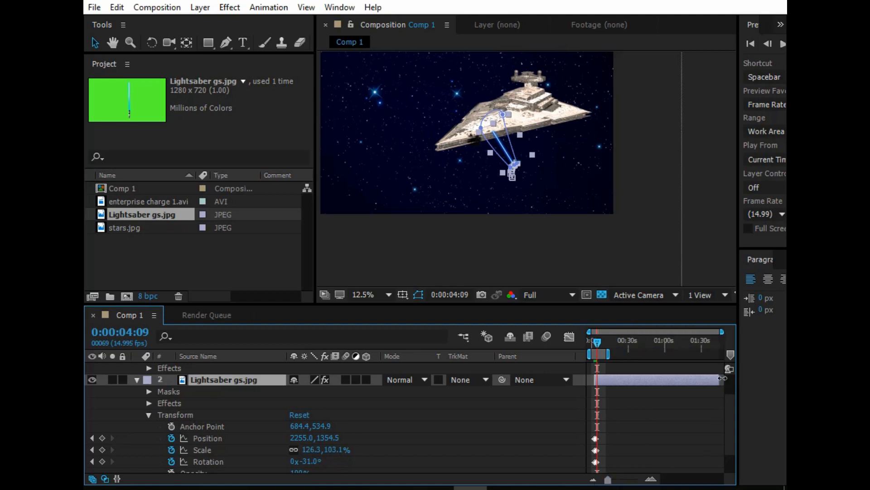
pyautogui.moveTo(722, 378); pyautogui.dragTo(606, 408)
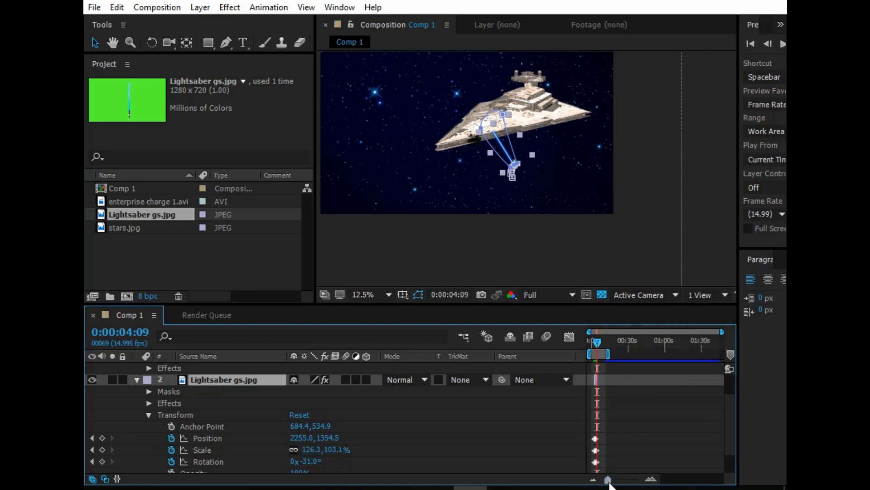
pyautogui.moveTo(607, 480); pyautogui.dragTo(636, 485)
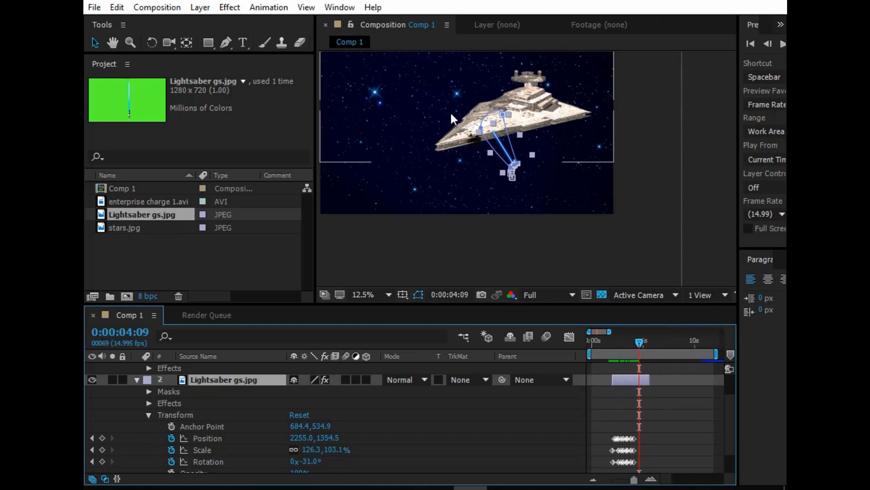
pyautogui.press('.')
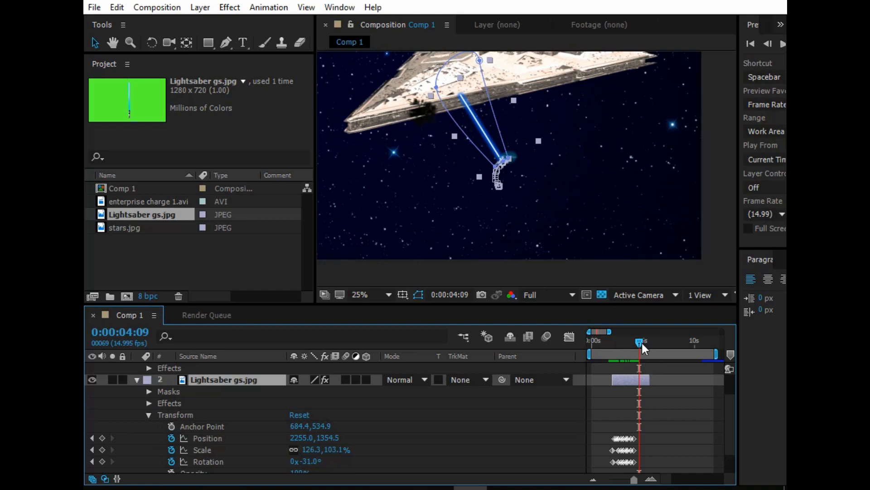
pyautogui.moveTo(639, 386); pyautogui.dragTo(636, 386)
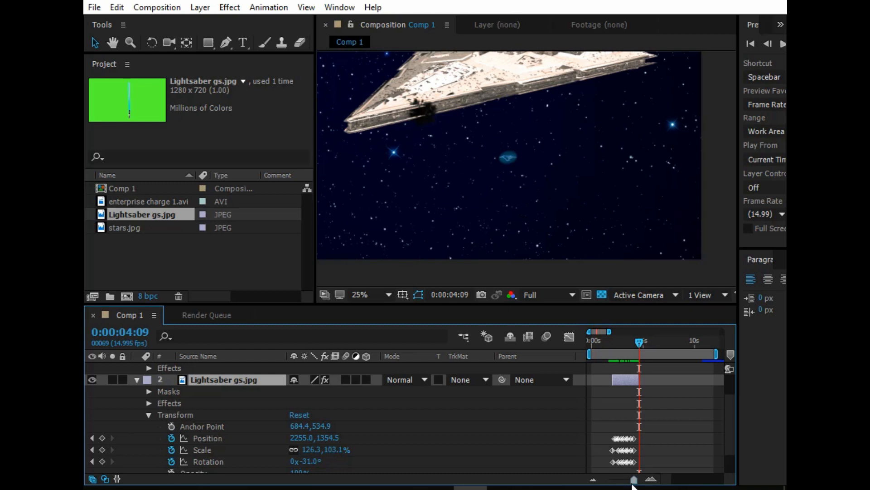
# - At 0:00:04:08, collapse the lightsaber beam onto the small ship with a vertical scale of about 3.8%, and scrub through the shot
pyautogui.moveTo(634, 481); pyautogui.dragTo(636, 481)
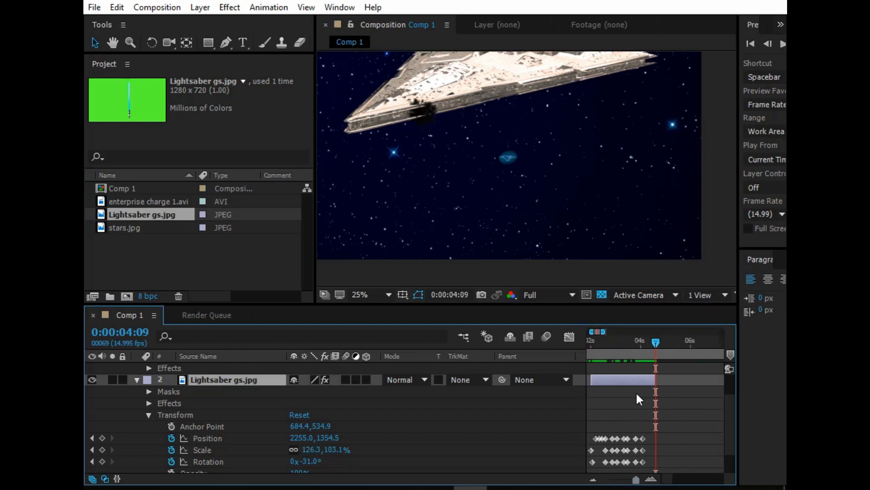
pyautogui.click(654, 341)
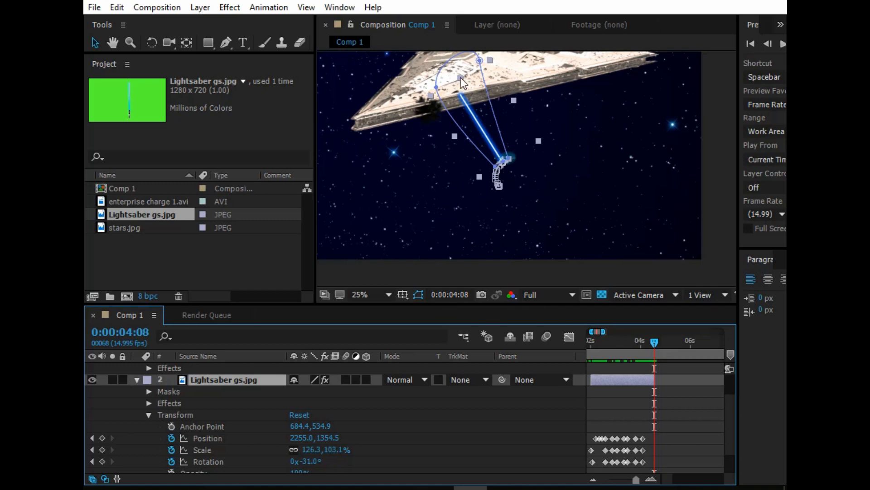
pyautogui.moveTo(460, 78); pyautogui.dragTo(494, 138)
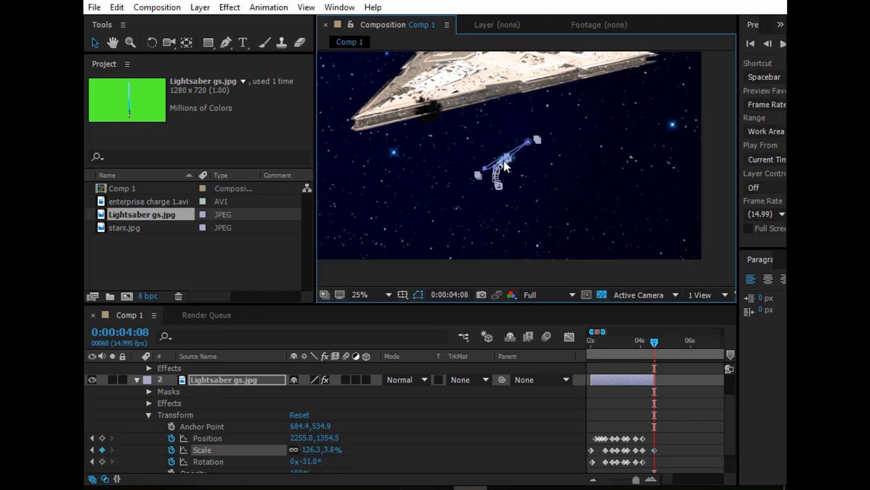
pyautogui.click(610, 352)
pyautogui.scroll(-4, 447, 195)
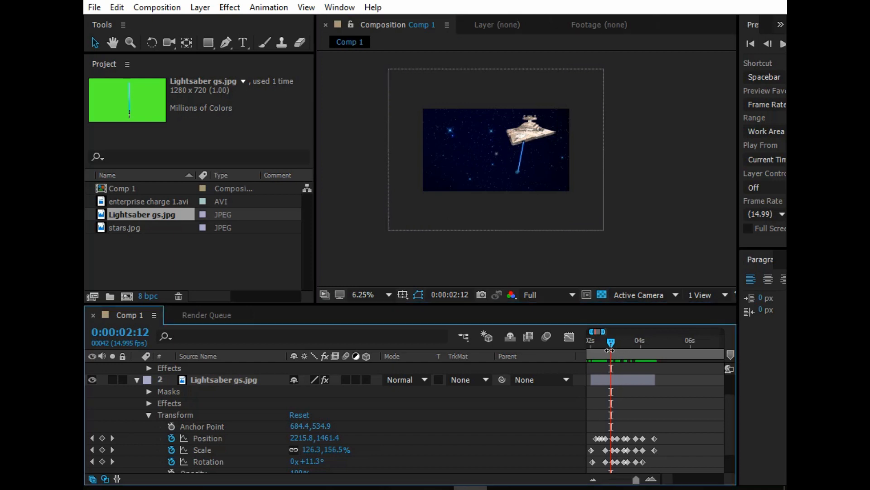
pyautogui.moveTo(611, 348); pyautogui.dragTo(641, 382)
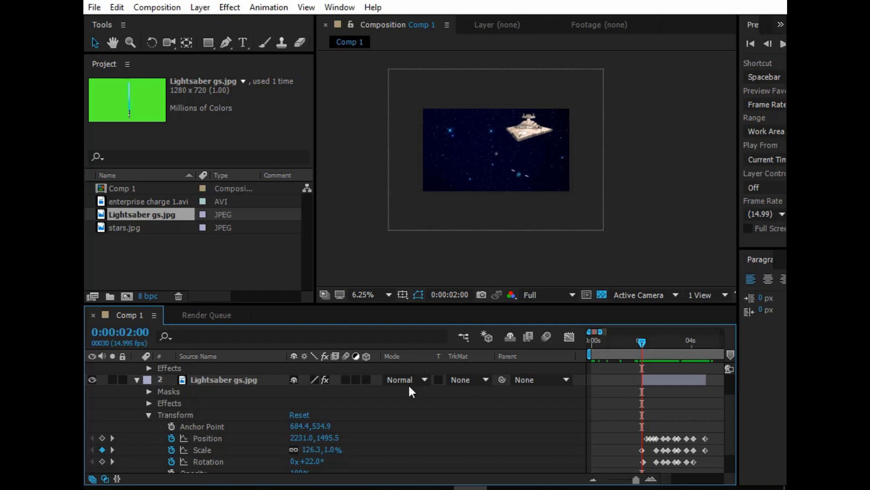
# - Examine up close where the lightsaber beam meets the large ship's hull at 0:00:02:14
pyautogui.scroll(-2, 260, 409)
pyautogui.click(220, 452)
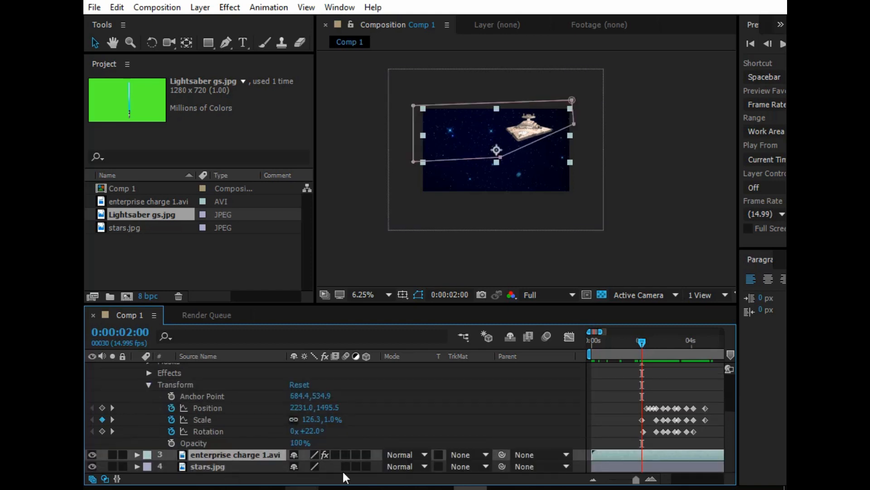
pyautogui.scroll(2, 499, 140)
pyautogui.click(131, 42)
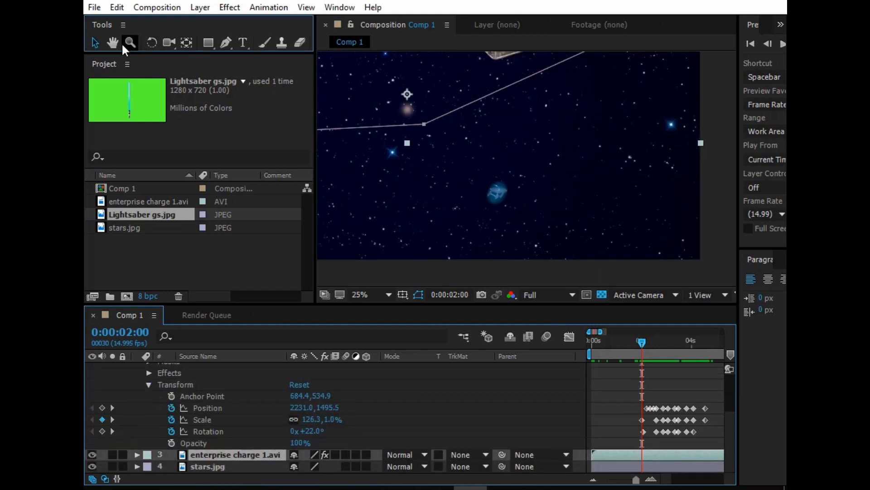
pyautogui.click(543, 254)
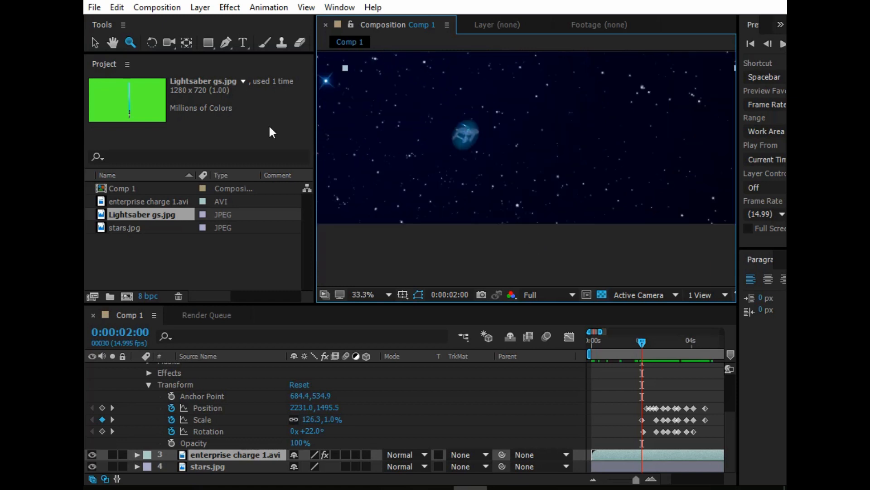
pyautogui.click(113, 42)
pyautogui.moveTo(591, 154); pyautogui.dragTo(598, 277)
pyautogui.moveTo(597, 111); pyautogui.dragTo(585, 197)
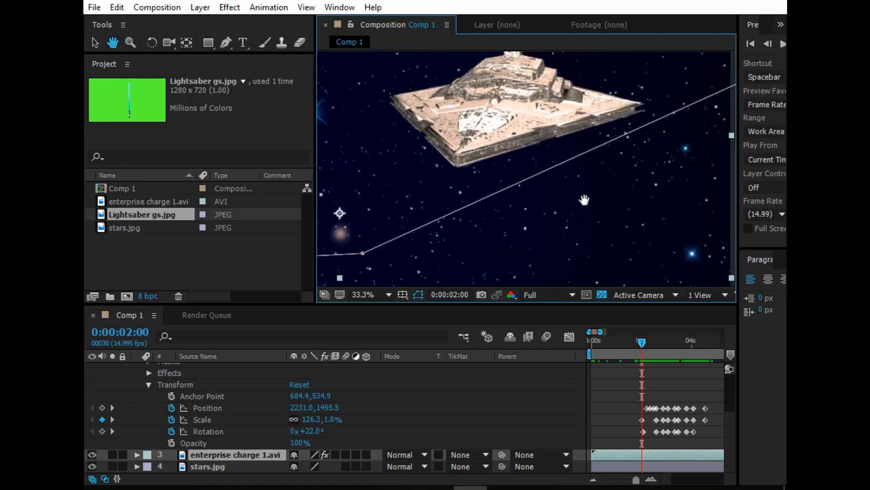
pyautogui.moveTo(641, 342); pyautogui.dragTo(664, 346)
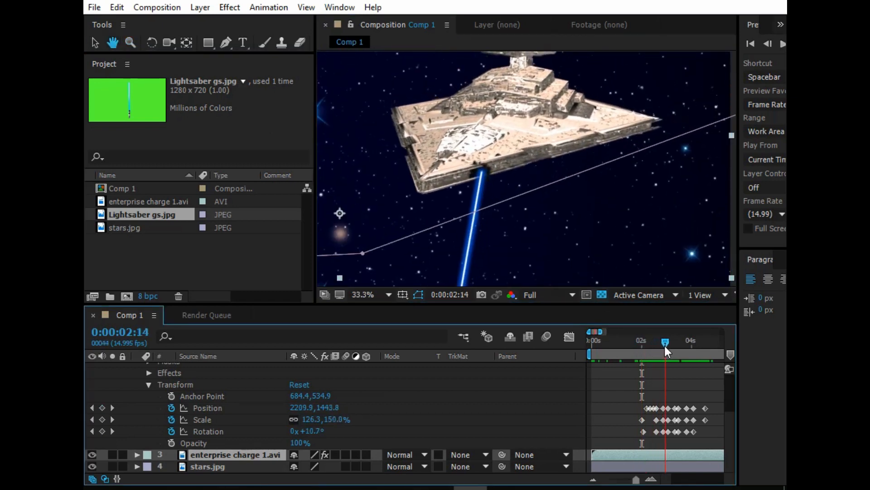
pyautogui.click(95, 42)
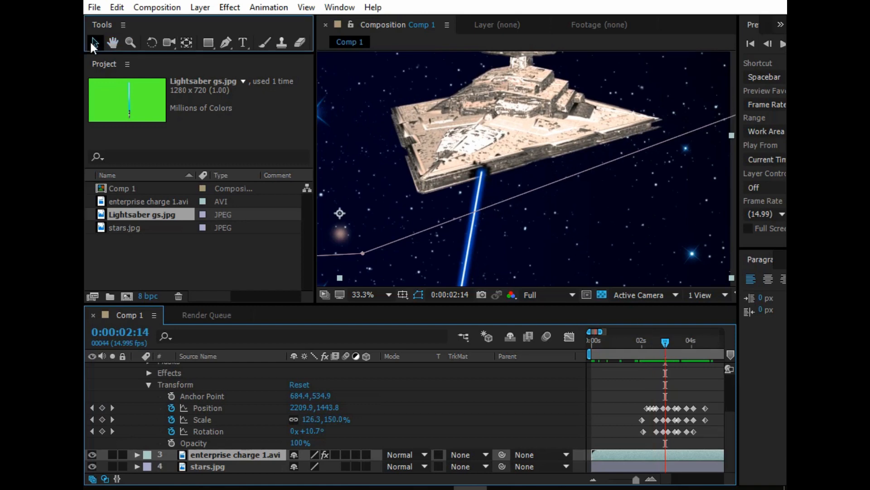
pyautogui.click(481, 168)
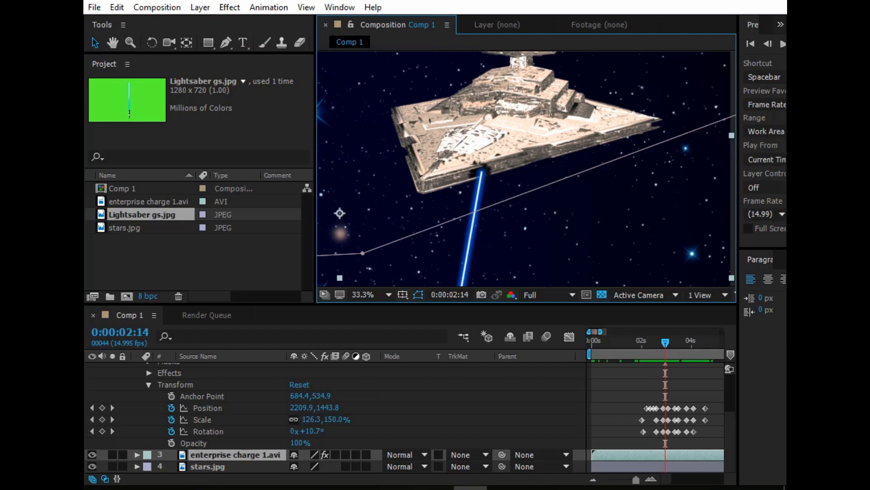
# - Duplicate the unmasked enterprise charge 1.avi layer beneath the lightsaber and move the copy to the top of the layer stack
pyautogui.click(250, 452)
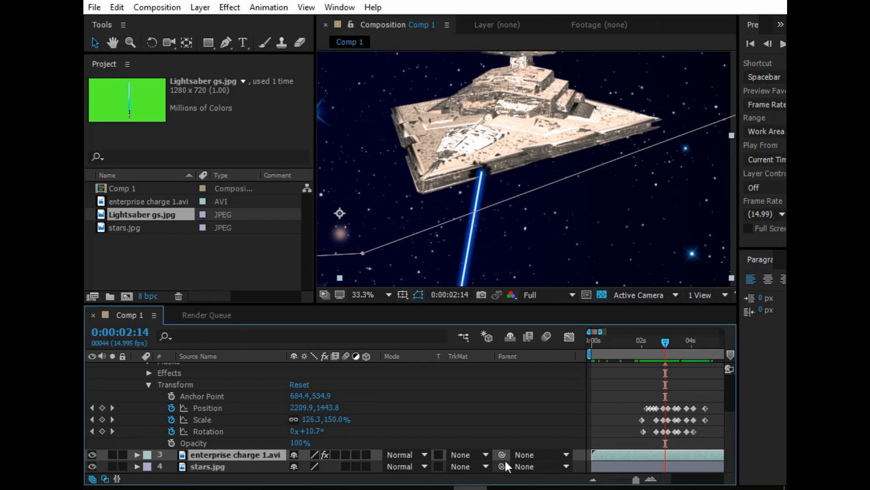
pyautogui.hotkey('ctrl', 'd')
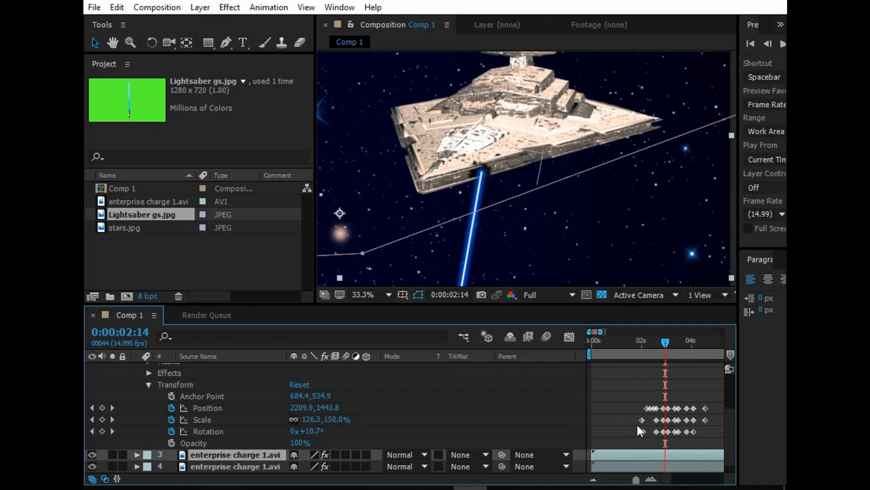
pyautogui.moveTo(199, 454); pyautogui.dragTo(217, 454)
pyautogui.scroll(3, 150, 386)
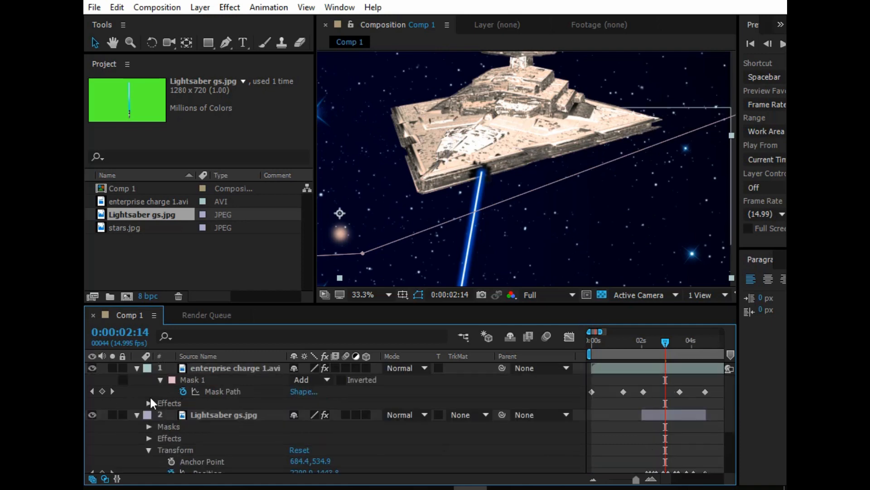
pyautogui.click(136, 415)
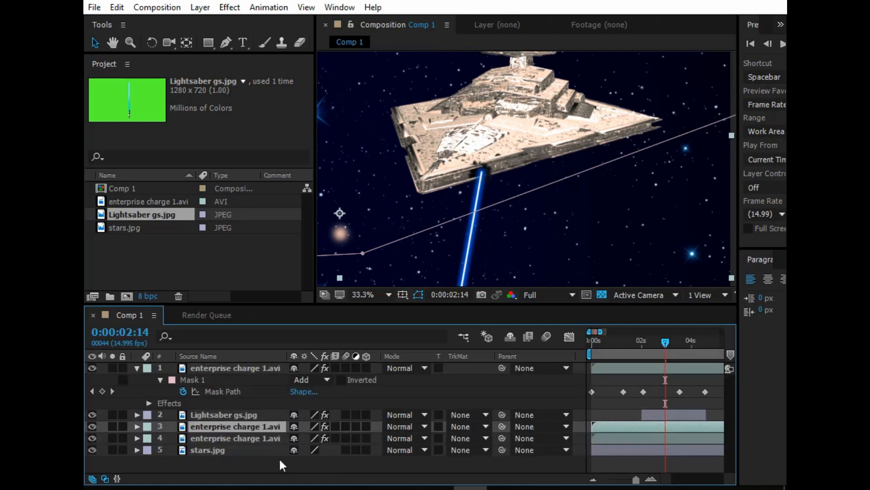
pyautogui.moveTo(224, 426); pyautogui.dragTo(265, 363)
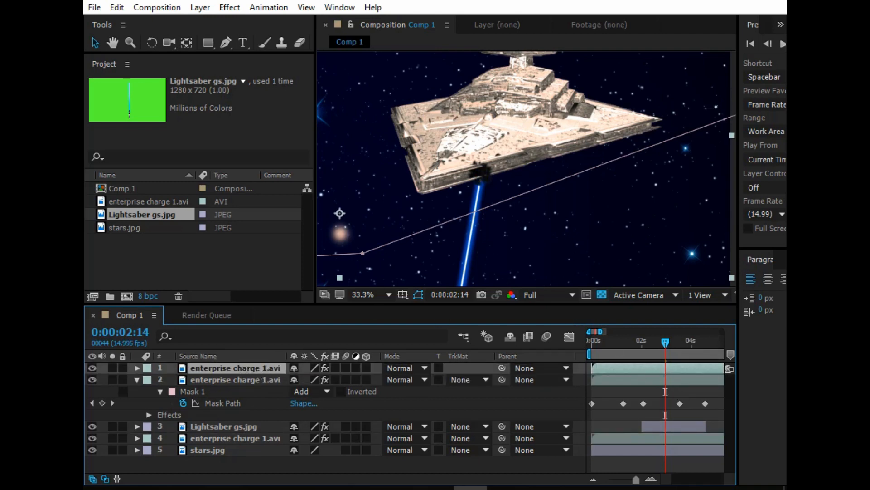
# - Apply the Luma Key effect to the topmost ship layer with a threshold of 6, and scrub through the beam shot to 0:00:03:05
pyautogui.click(227, 8)
pyautogui.moveTo(303, 255)
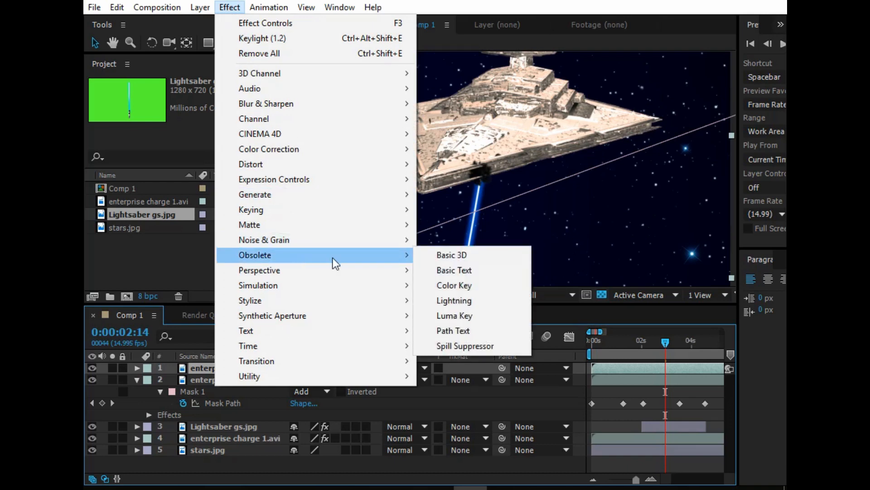
pyautogui.click(509, 313)
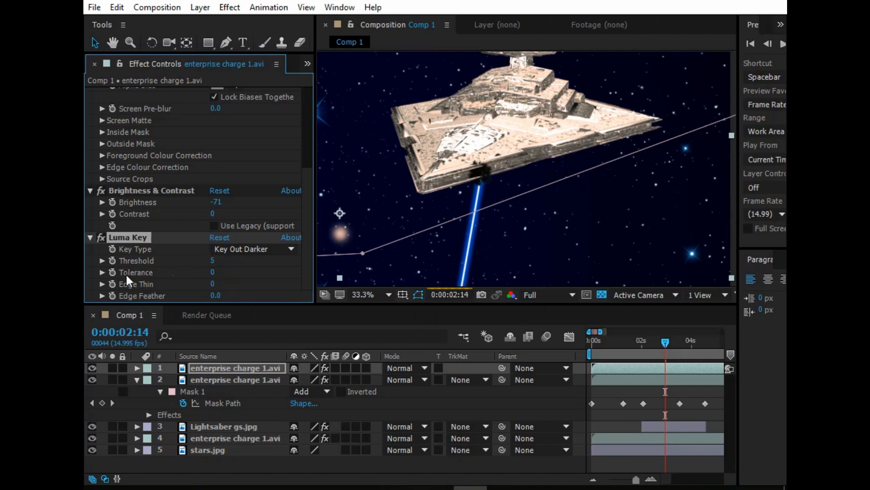
pyautogui.moveTo(213, 260); pyautogui.dragTo(203, 263)
pyautogui.moveTo(636, 479)
pyautogui.mouseDown()
pyautogui.moveTo(622, 481)
pyautogui.moveTo(633, 479)
pyautogui.mouseUp()
pyautogui.moveTo(614, 338)
pyautogui.mouseDown()
pyautogui.moveTo(582, 337)
pyautogui.moveTo(635, 352)
pyautogui.moveTo(612, 355)
pyautogui.mouseUp()
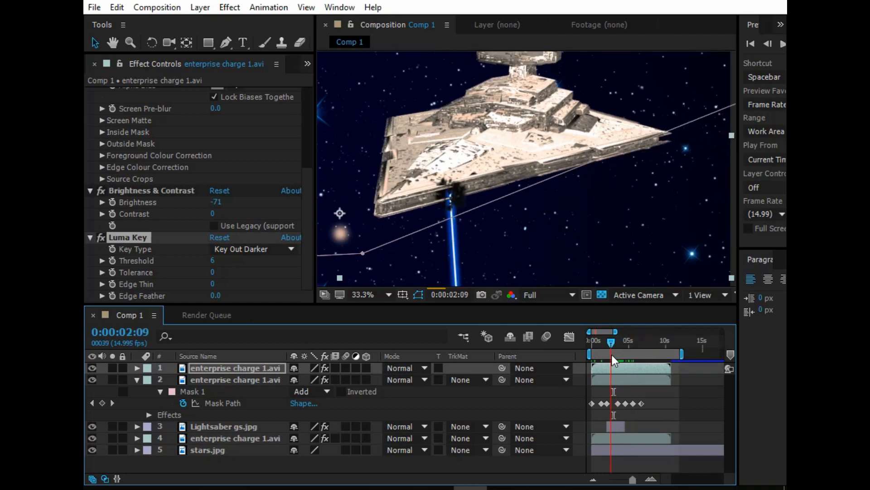
pyautogui.scroll(-4, 582, 232)
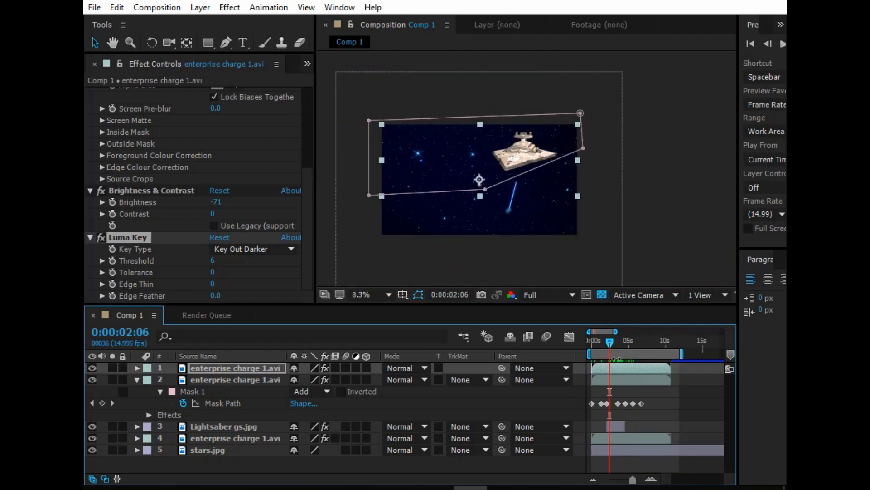
pyautogui.moveTo(611, 339); pyautogui.dragTo(620, 345)
pyautogui.click(680, 192)
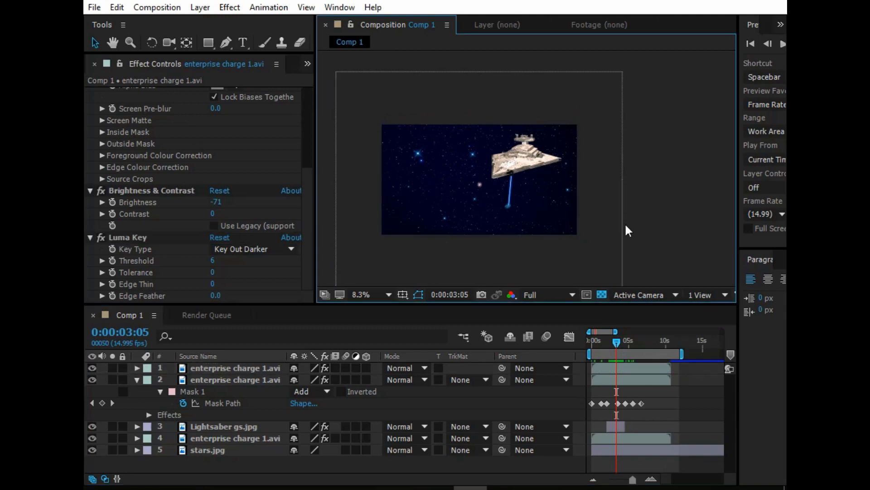
pyautogui.scroll(2, 529, 226)
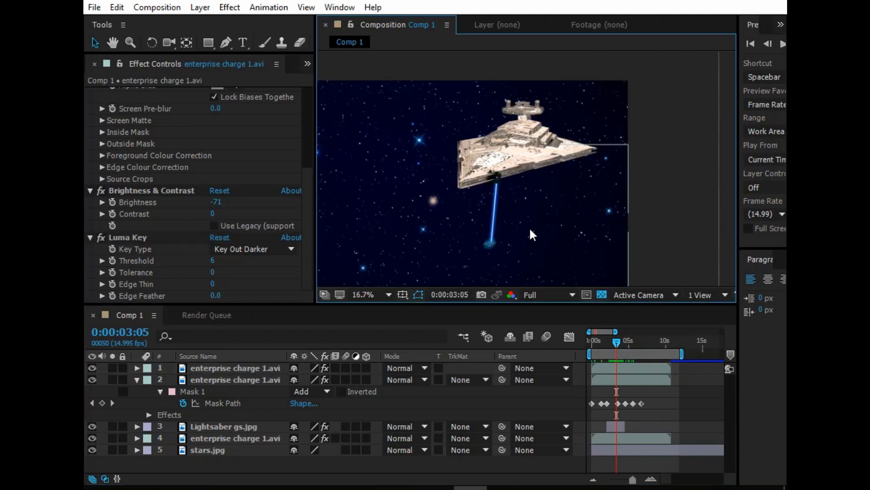
# - Add the Change to Color effect to the Lightsaber gs.jpg layer and sample the beam's blue as the From color
pyautogui.click(229, 428)
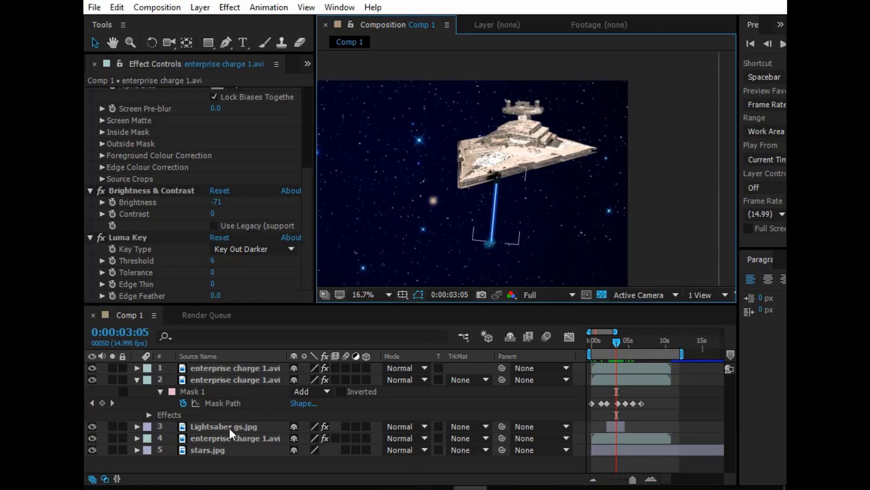
pyautogui.click(227, 7)
pyautogui.moveTo(299, 147)
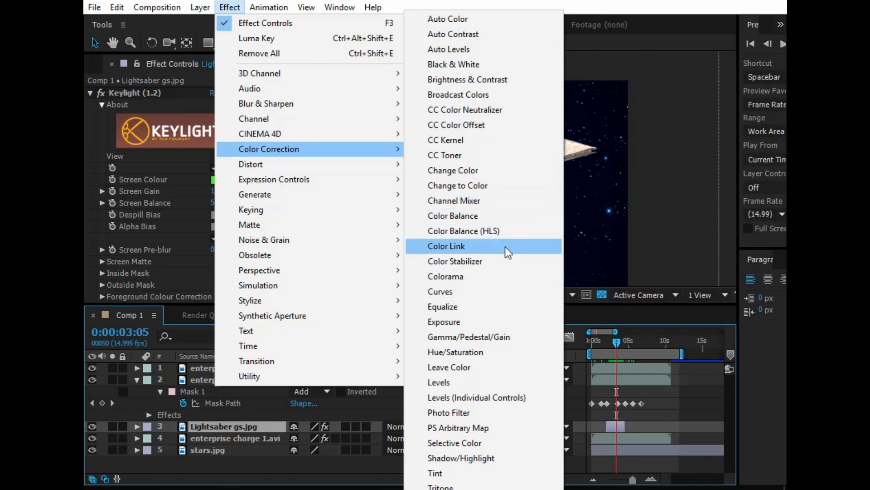
pyautogui.click(506, 185)
pyautogui.click(235, 191)
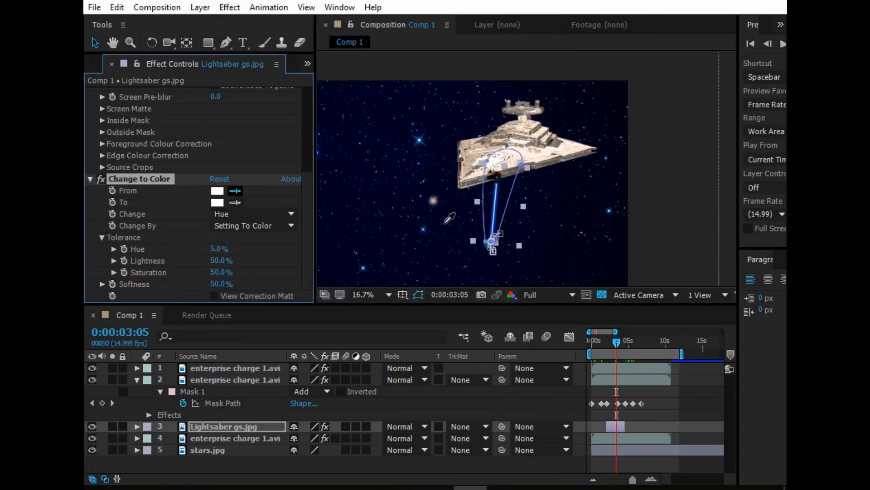
pyautogui.click(496, 204)
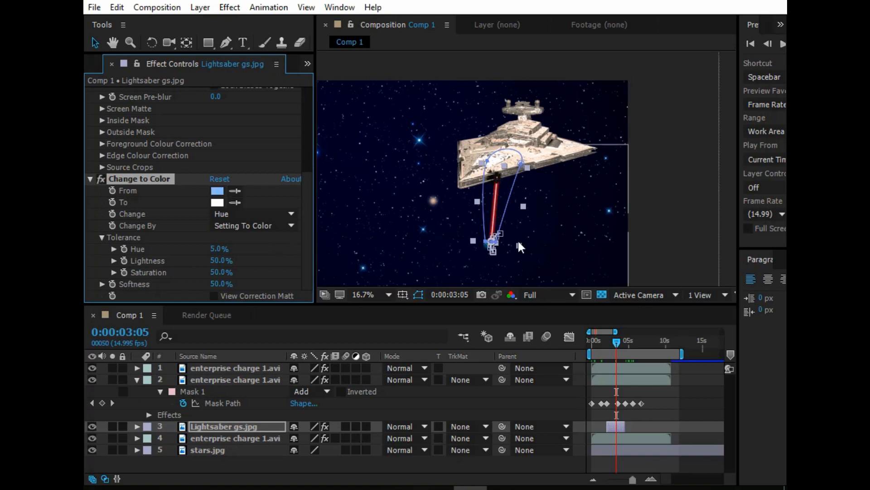
# - Set the effect's To color to red FF1D1D and play a preview of the composition
pyautogui.scroll(2, 507, 203)
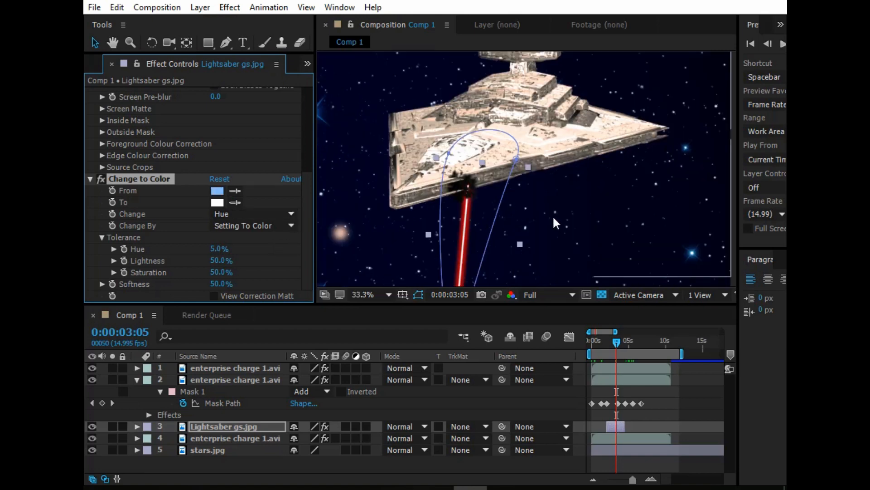
pyautogui.scroll(-4, 548, 216)
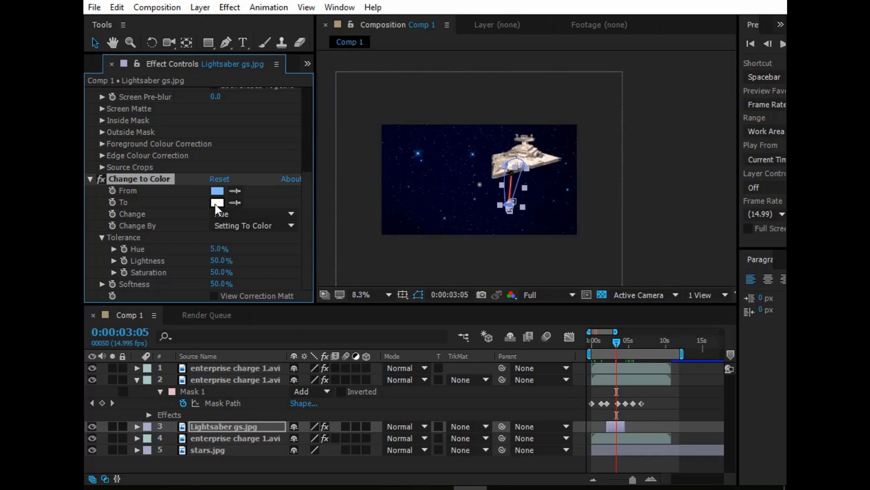
pyautogui.click(217, 203)
pyautogui.click(322, 293)
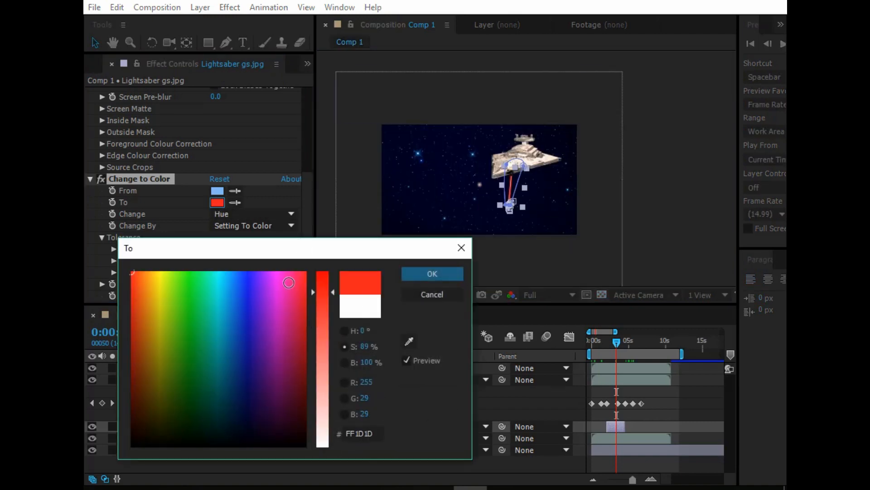
pyautogui.click(438, 273)
pyautogui.scroll(1, 491, 197)
pyautogui.click(783, 44)
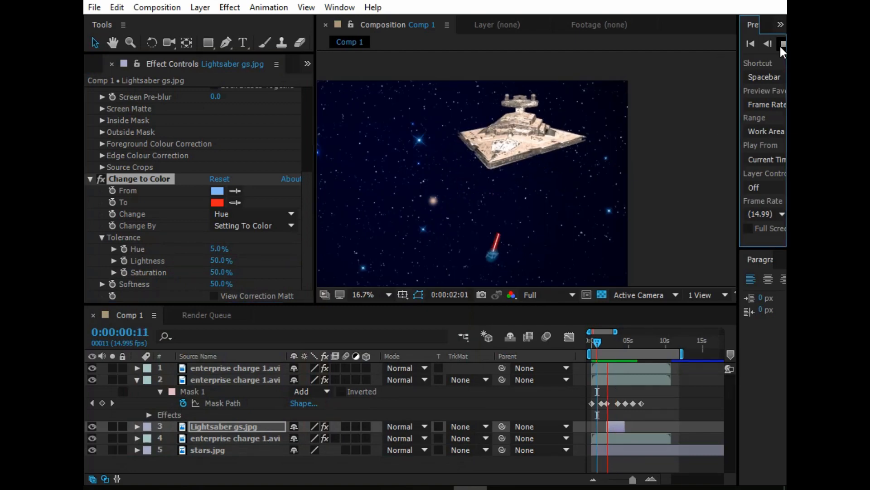